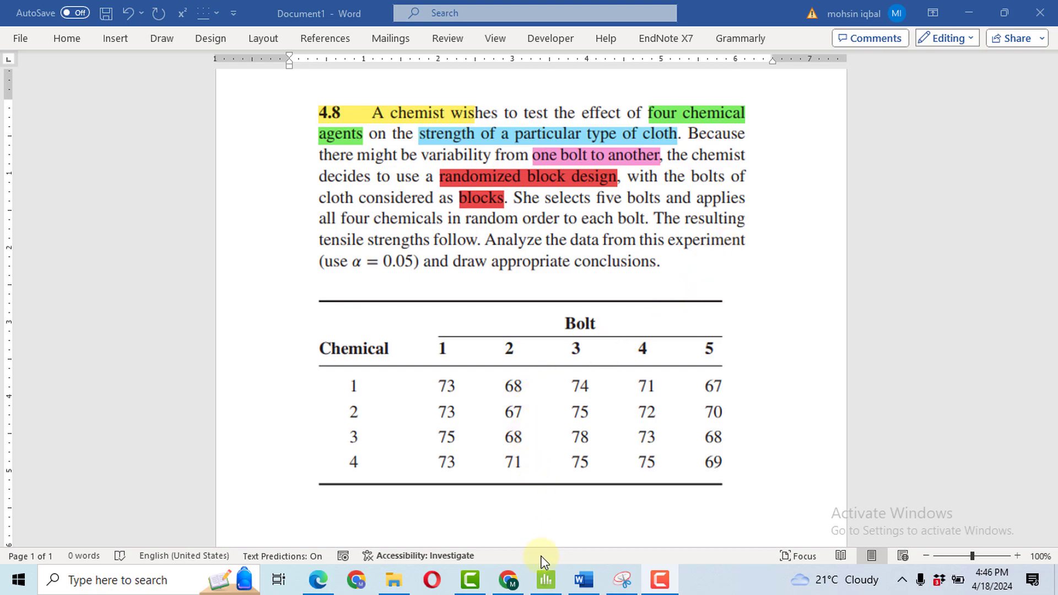
# Switch to Minitab and review the Chemical, Bolt and Strength columns of worksheet 4.8.
pyautogui.click(546, 589)
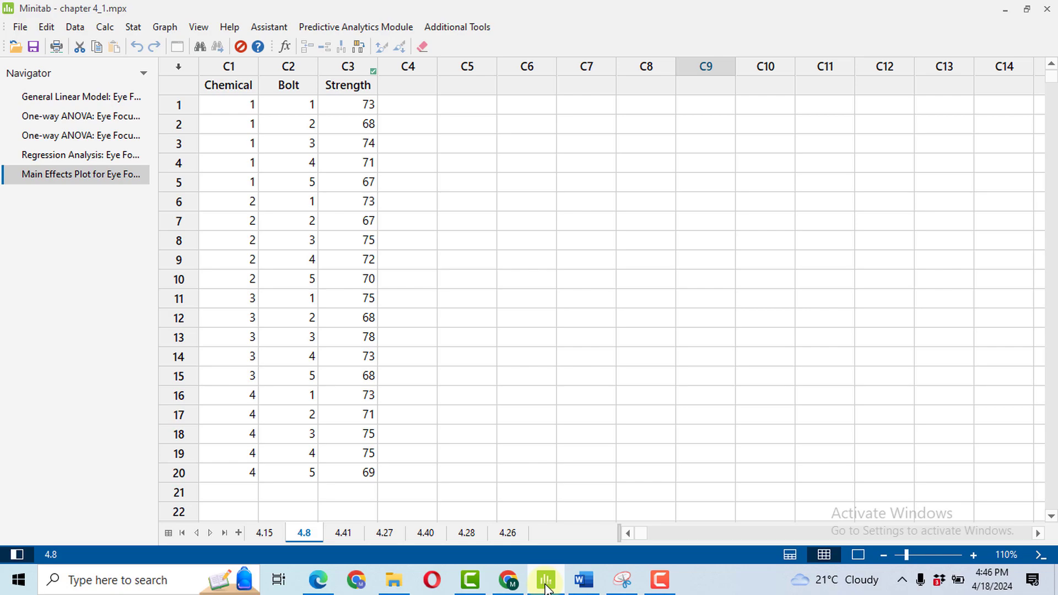
pyautogui.click(221, 85)
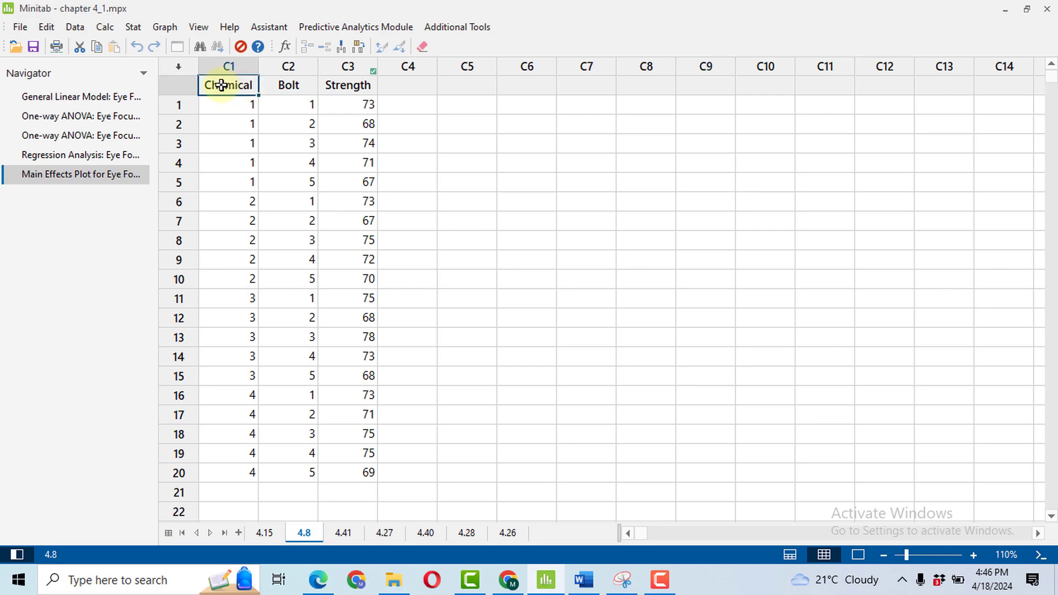
pyautogui.click(286, 85)
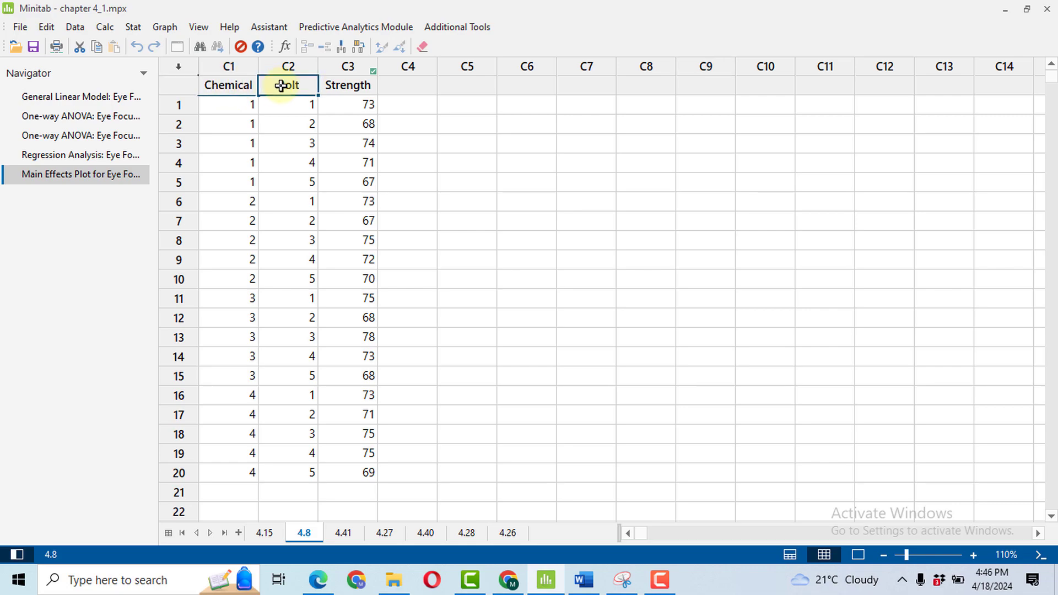
pyautogui.click(347, 85)
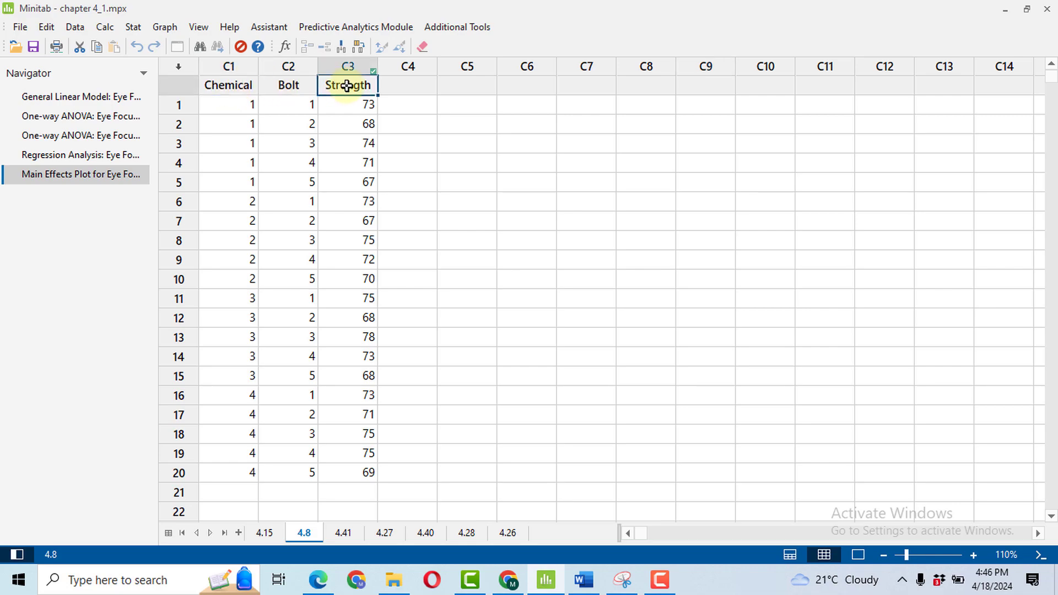
pyautogui.click(243, 90)
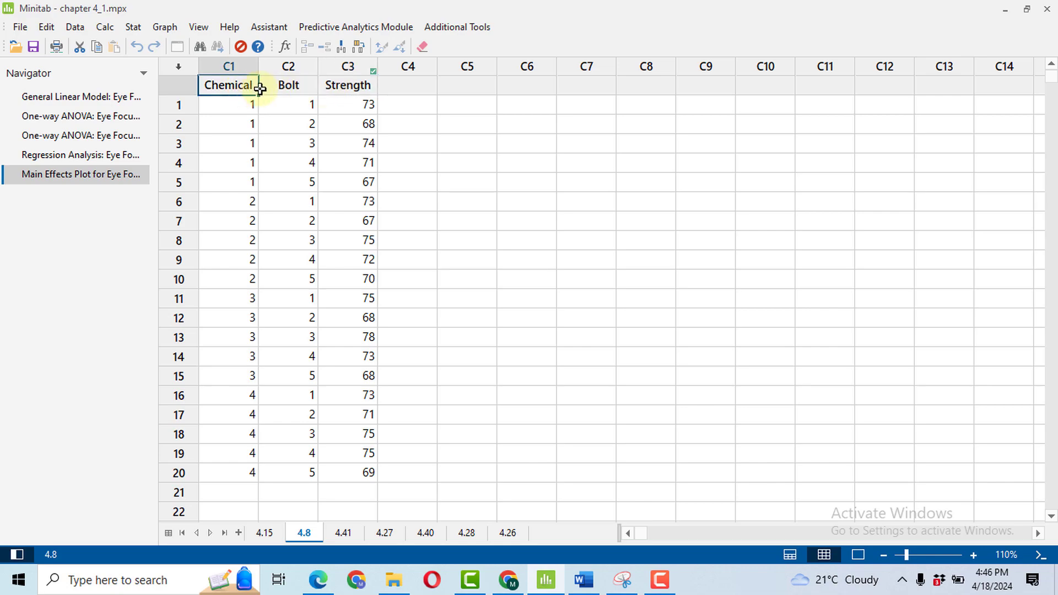
pyautogui.click(290, 90)
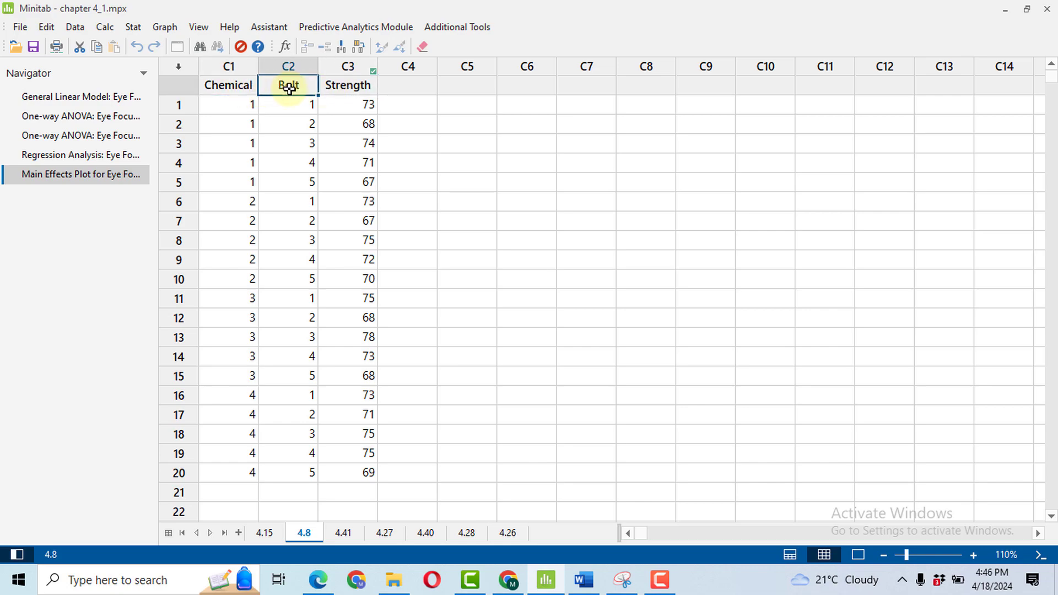
pyautogui.click(344, 88)
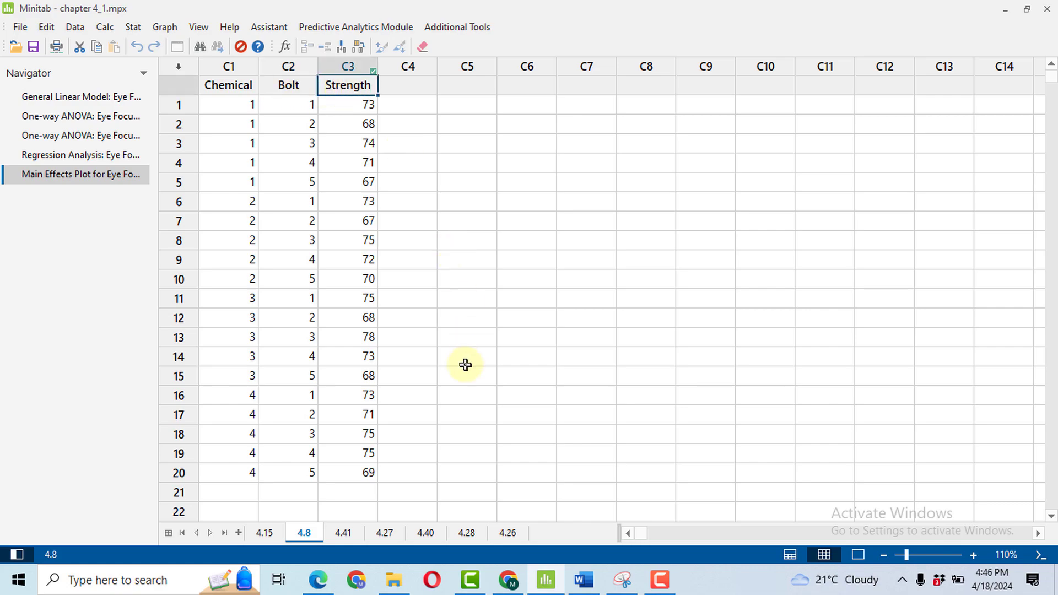
# Compare the problem 4.8 table in Word with the Minitab worksheet, checking how Chemical, Bolt and Strength values are arranged in rows.
pyautogui.click(589, 584)
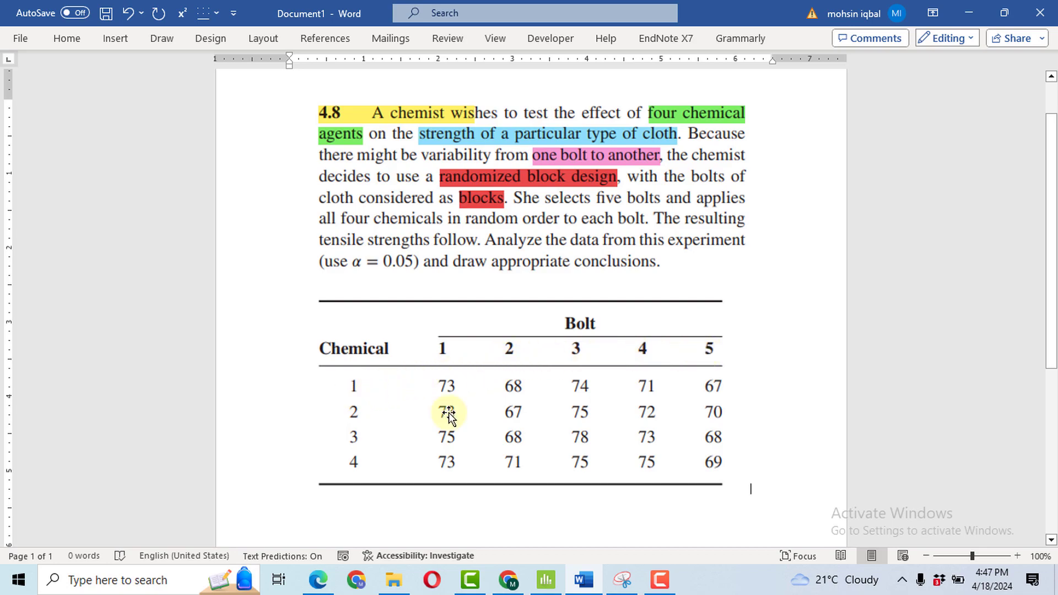
pyautogui.click(546, 579)
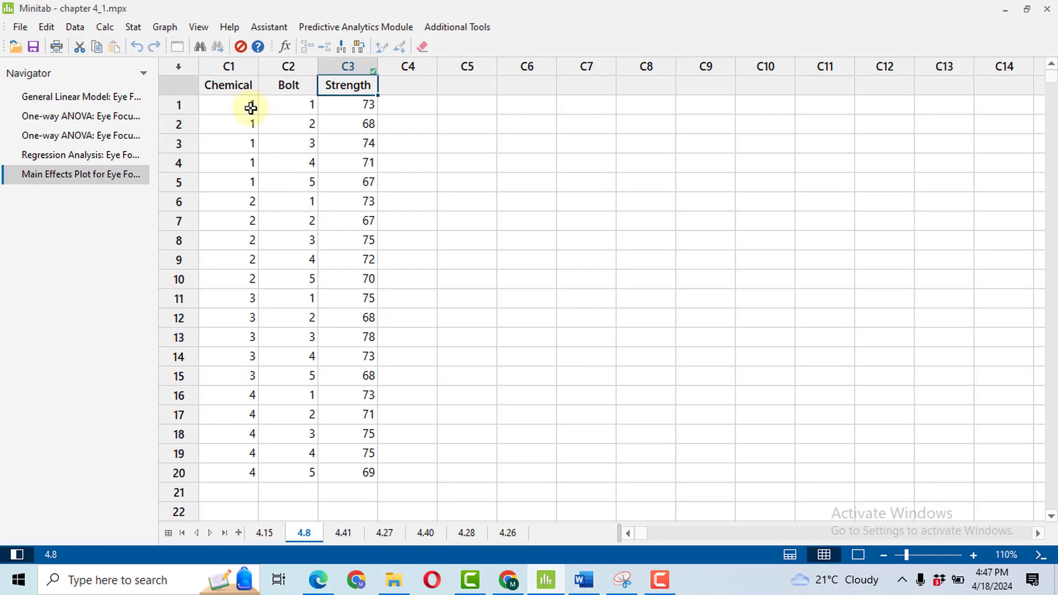
pyautogui.click(584, 580)
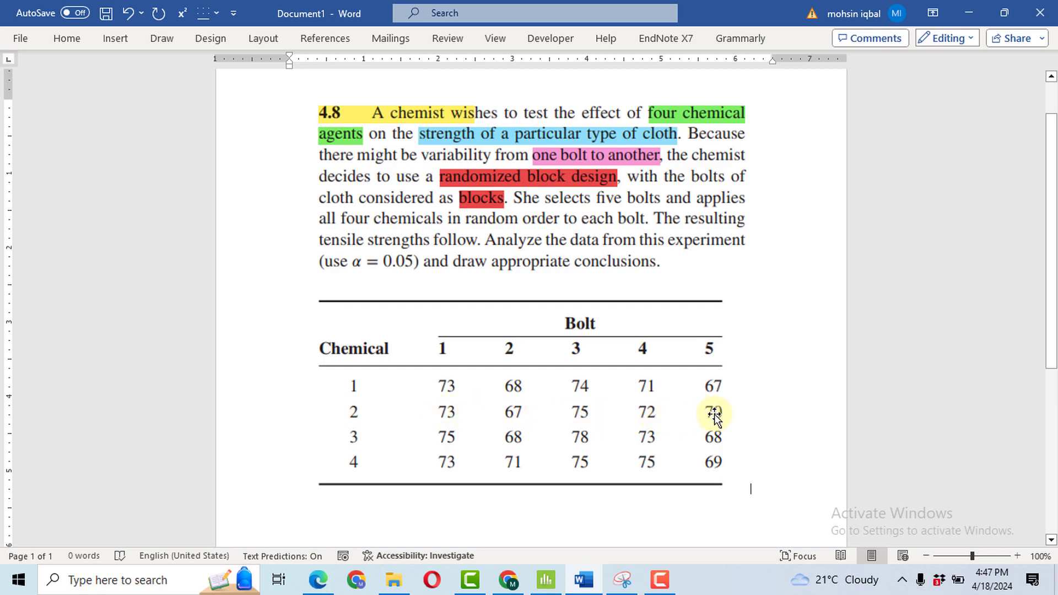
pyautogui.hotkey('alt', 'Tab')
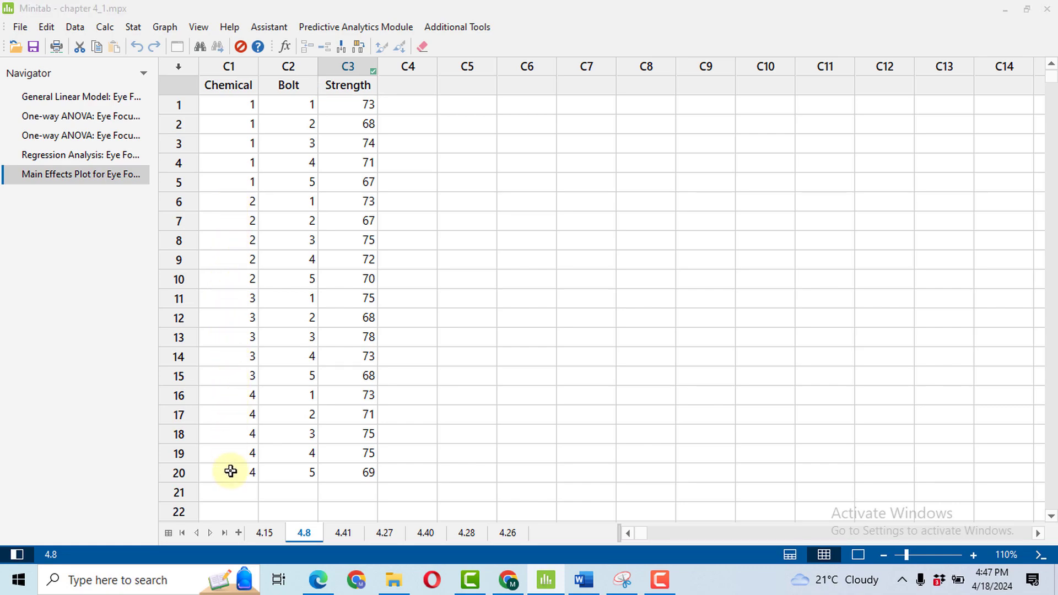
pyautogui.hotkey('alt', 'Tab')
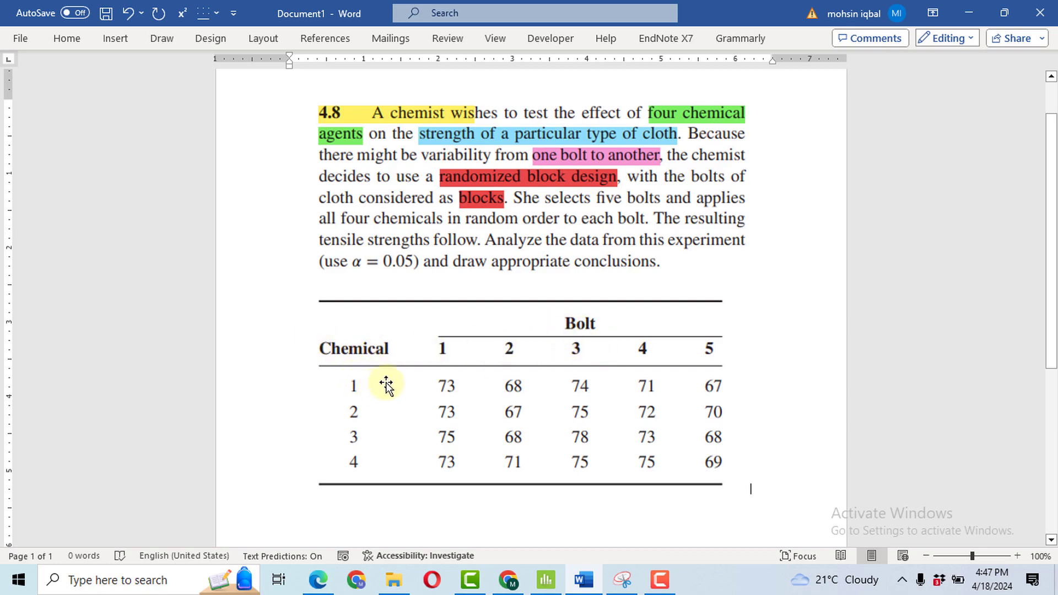
pyautogui.hotkey('alt', 'Tab')
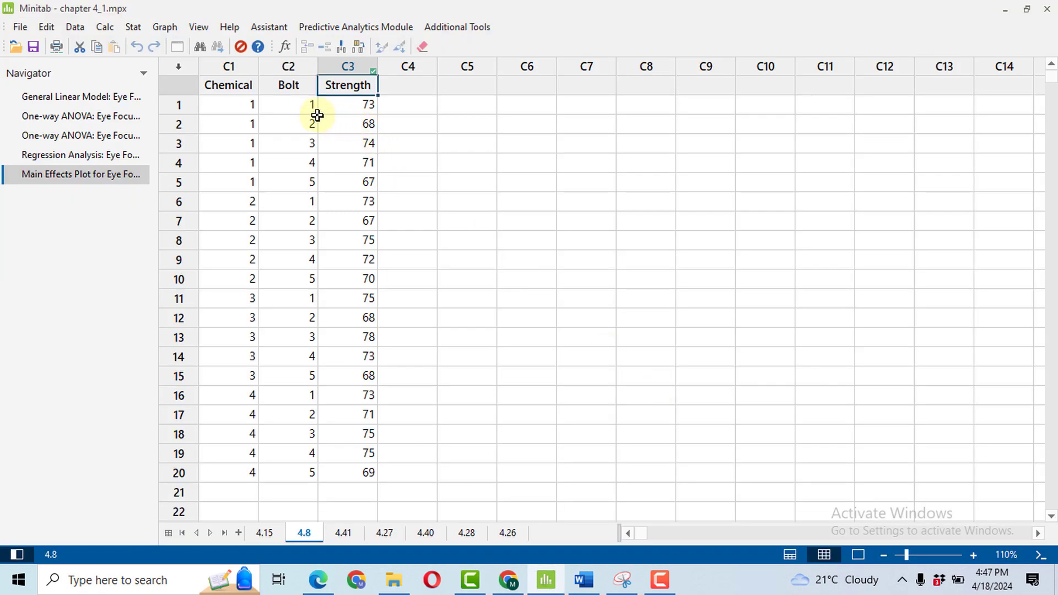
pyautogui.moveTo(292, 104); pyautogui.dragTo(292, 180)
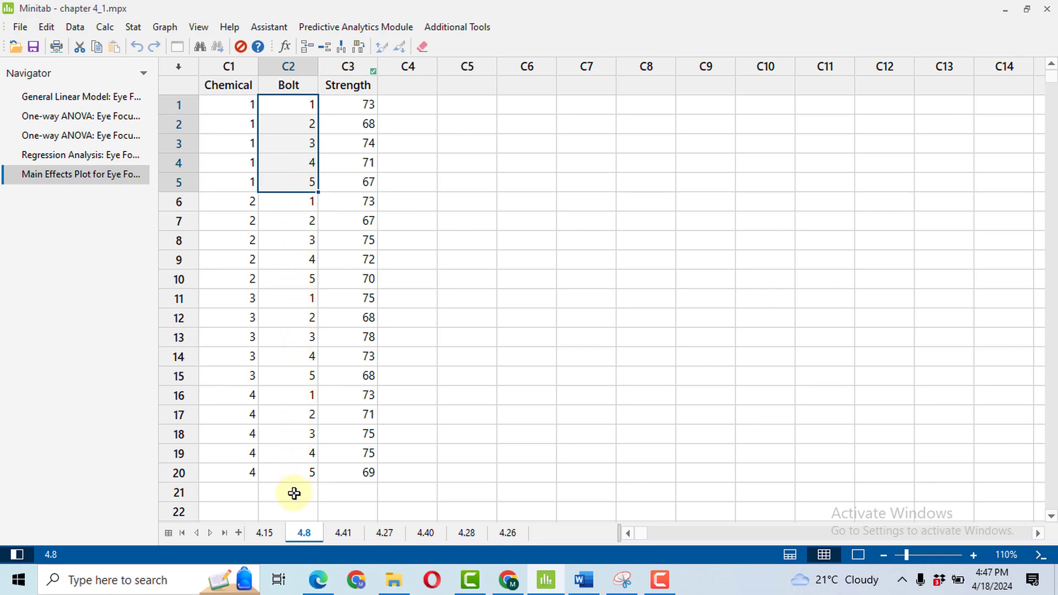
pyautogui.hotkey('alt', 'Tab')
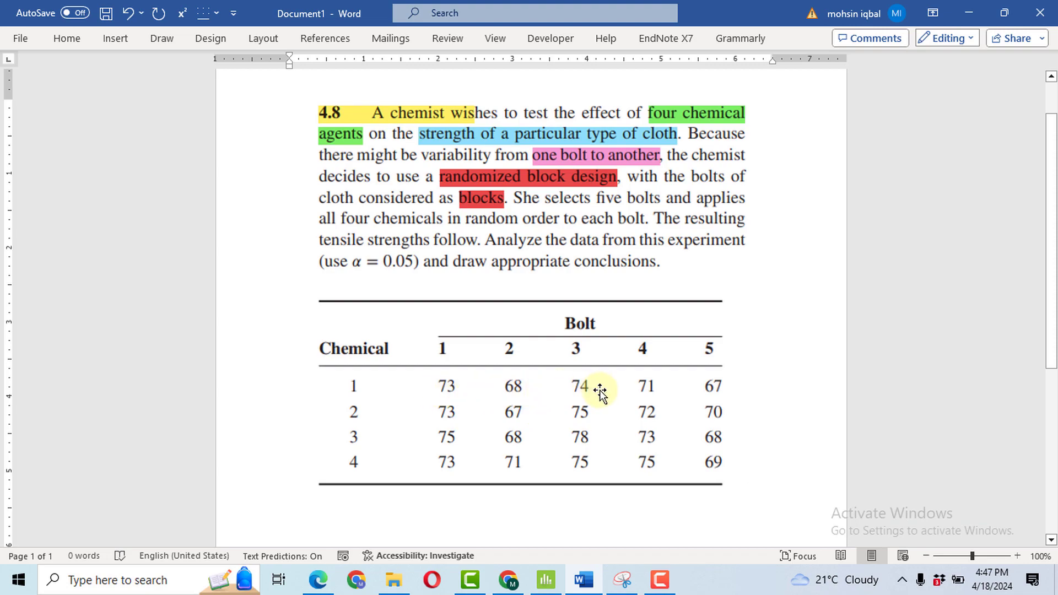
pyautogui.hotkey('alt', 'Tab')
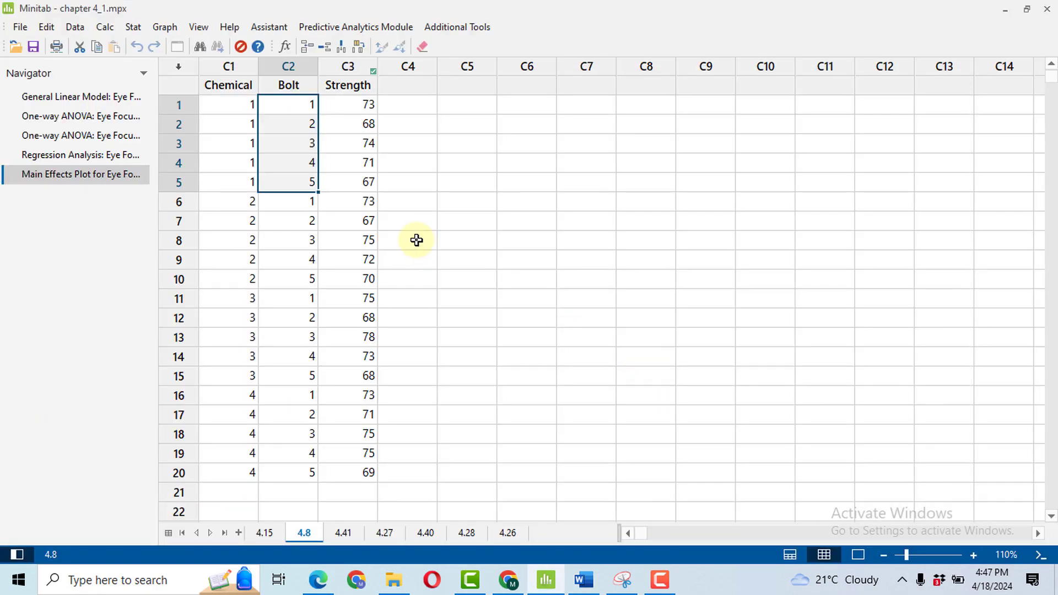
pyautogui.moveTo(361, 103); pyautogui.dragTo(360, 181)
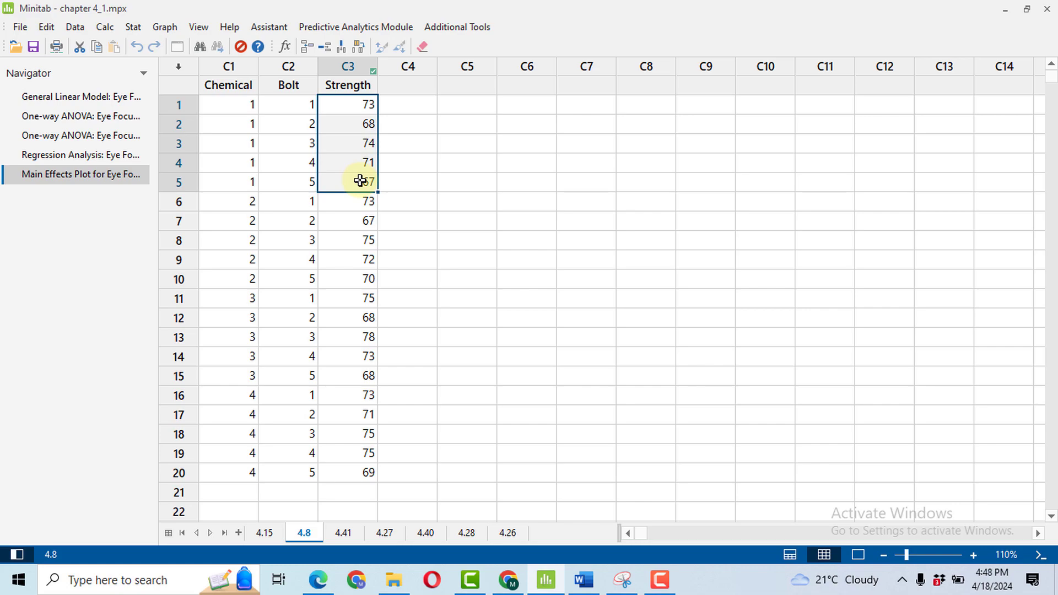
pyautogui.press('F9')
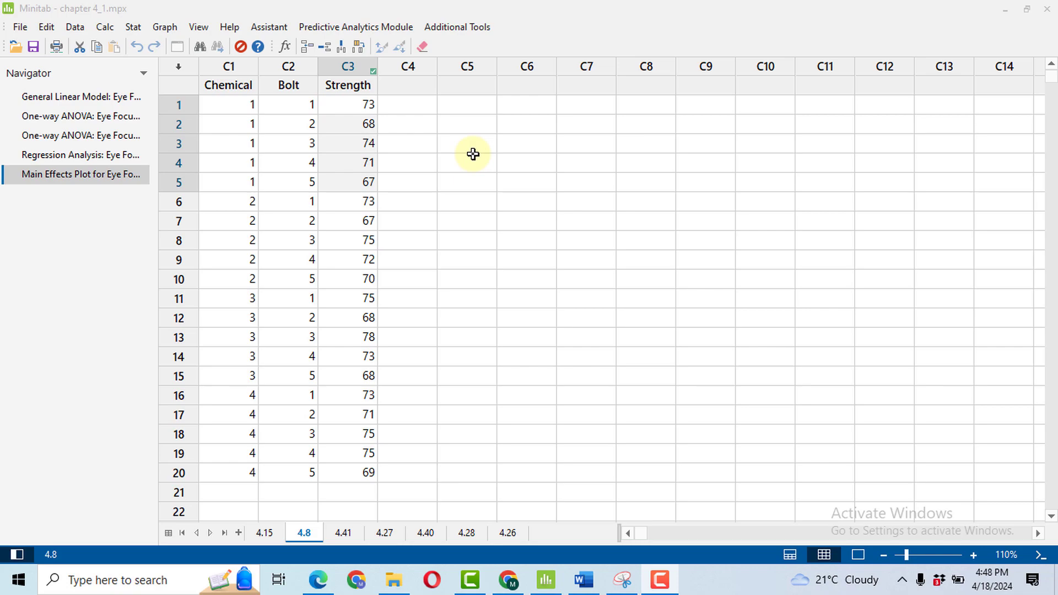
# Start Fit General Linear Model with Strength as the response and Chemical and Bolt as the factors.
pyautogui.click(133, 28)
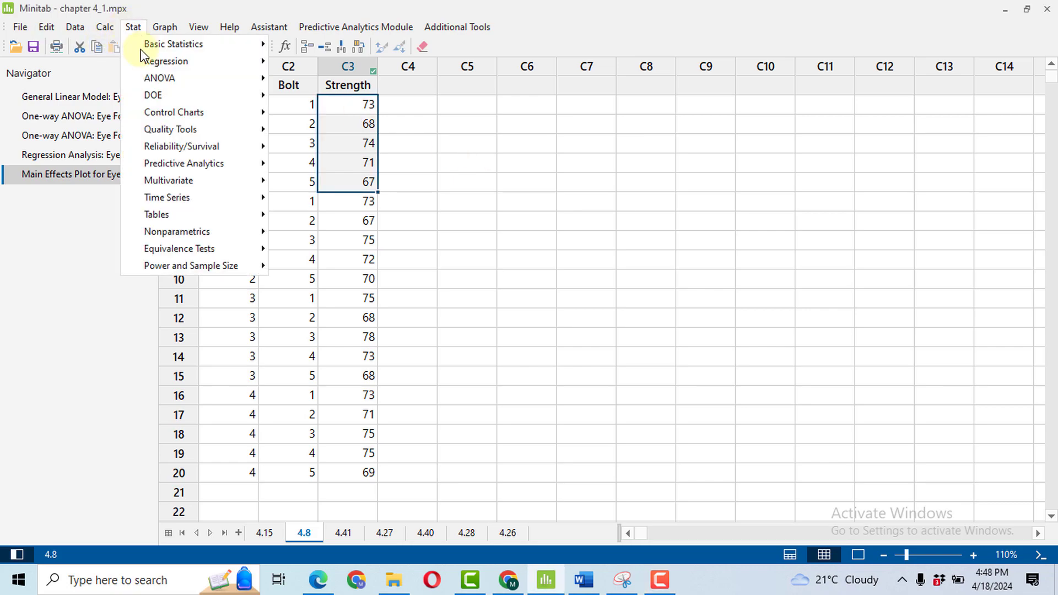
pyautogui.moveTo(215, 88)
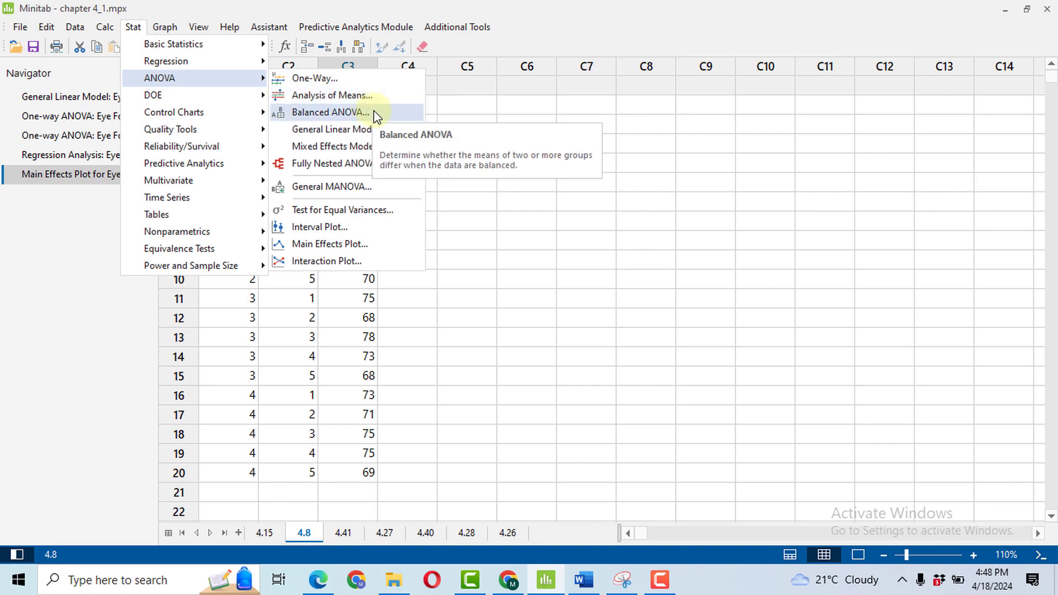
pyautogui.moveTo(377, 134)
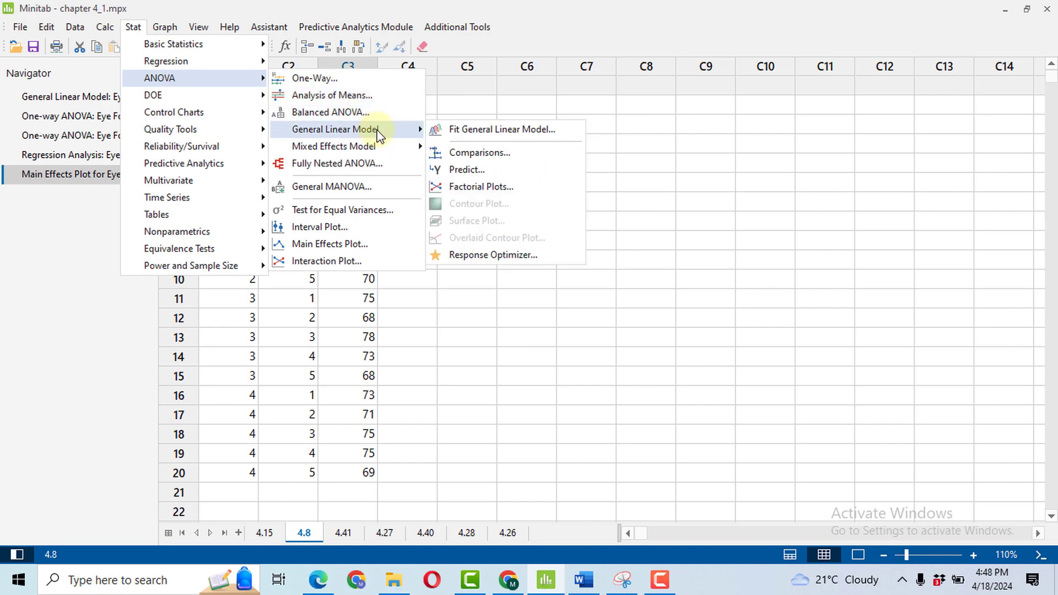
pyautogui.click(514, 131)
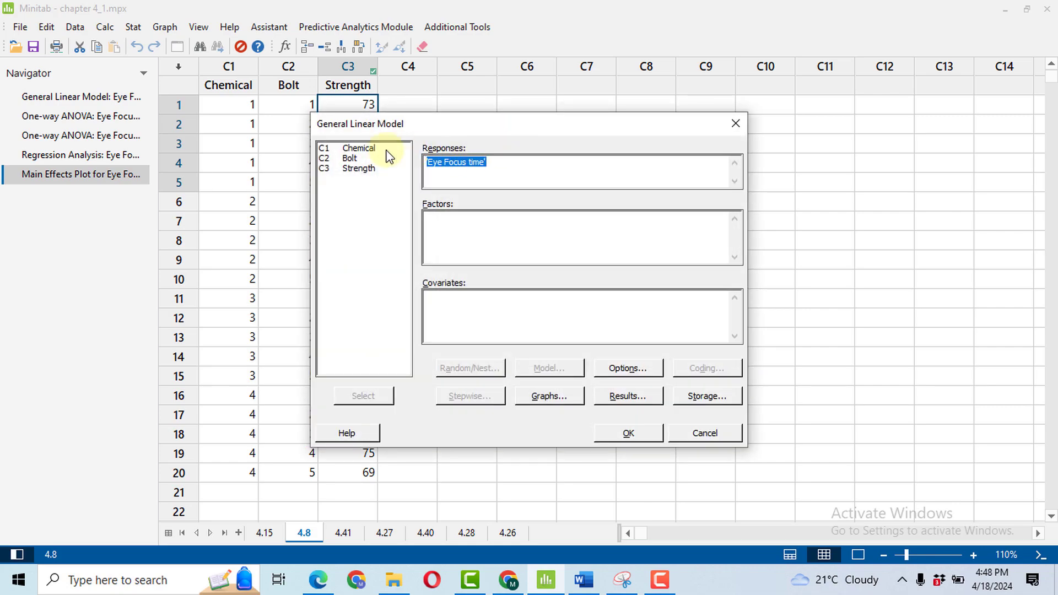
pyautogui.doubleClick(358, 169)
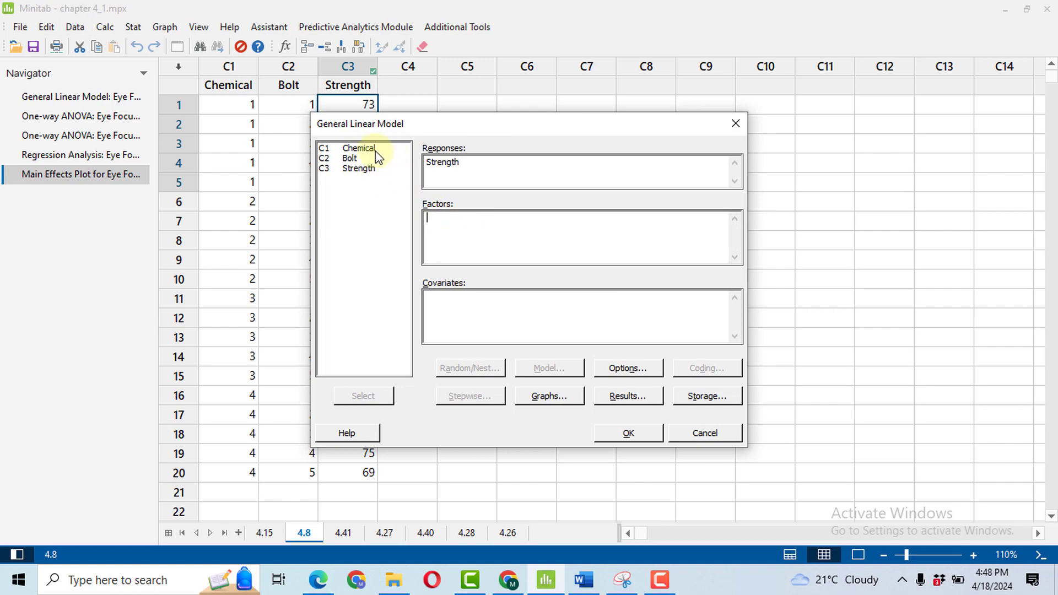
pyautogui.doubleClick(361, 149)
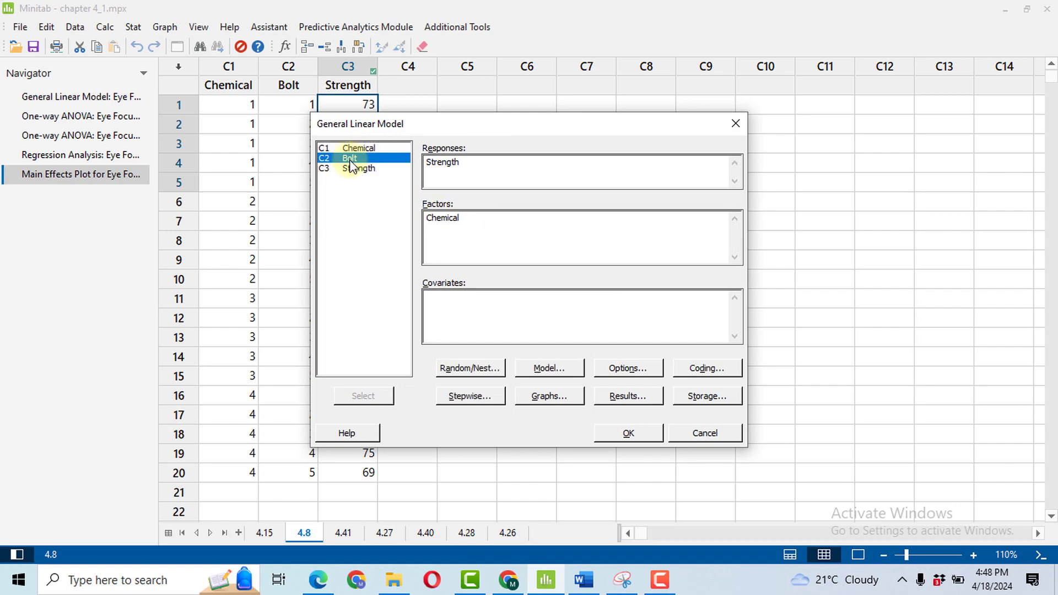
pyautogui.doubleClick(350, 159)
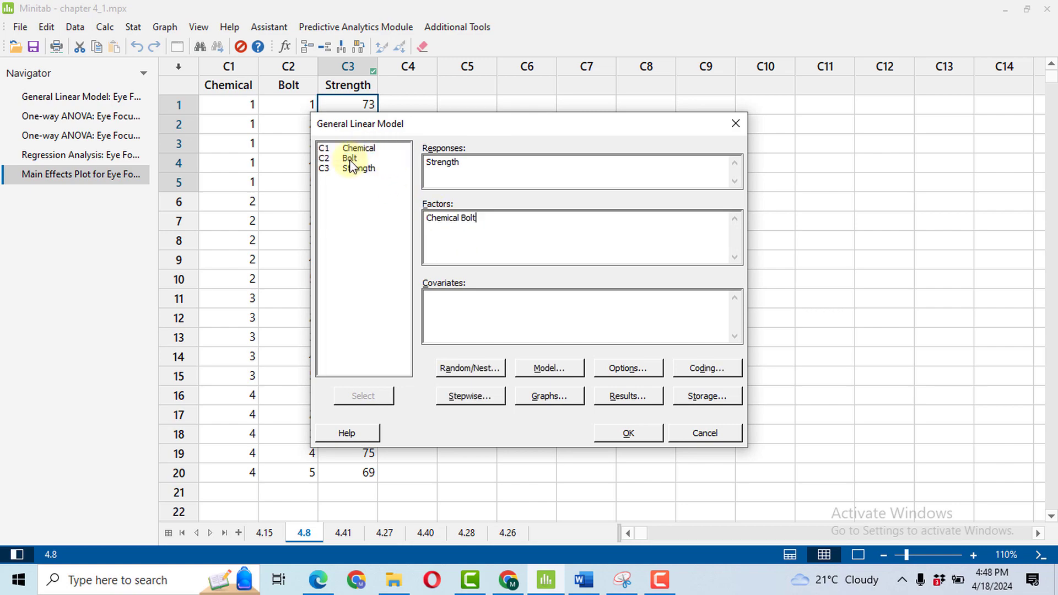
# Set the model's residual plots to Four in one with regular residuals.
pyautogui.click(558, 402)
pyautogui.click(487, 301)
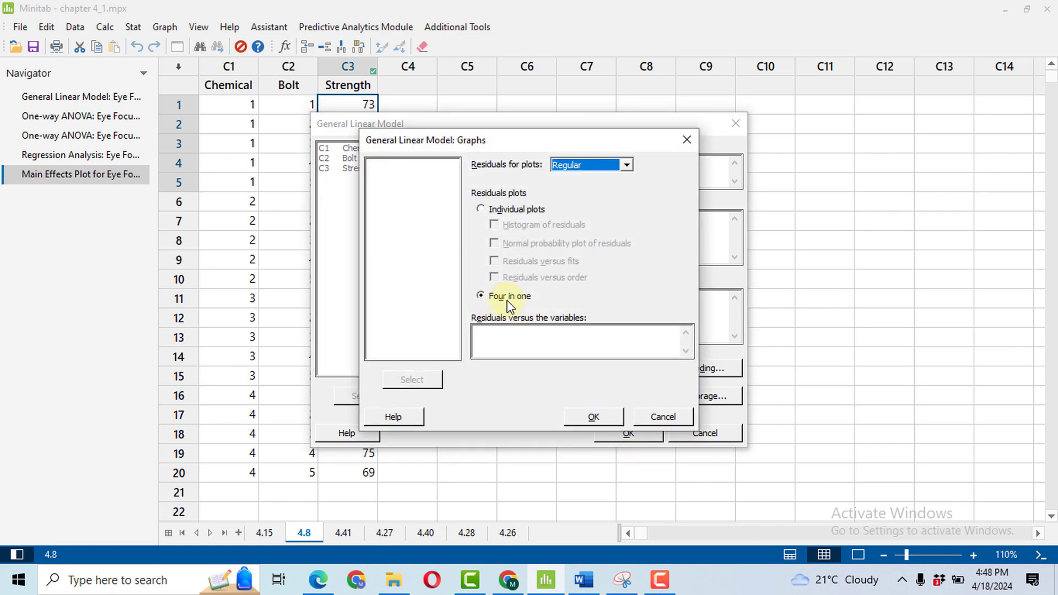
pyautogui.click(593, 416)
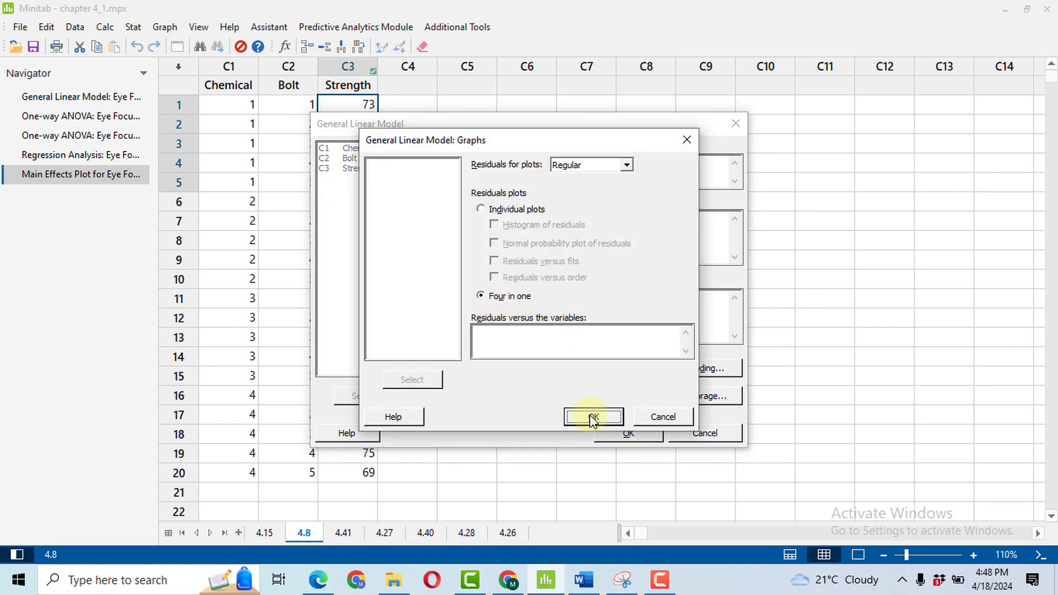
# Set the display of results to Expanded tables and run the general linear model.
pyautogui.click(634, 392)
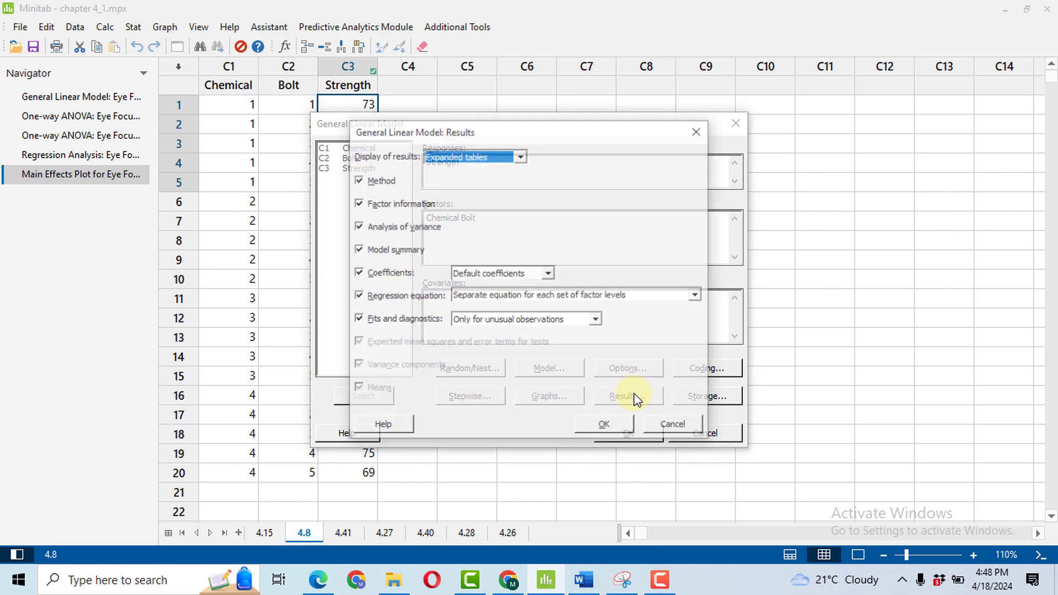
pyautogui.click(521, 156)
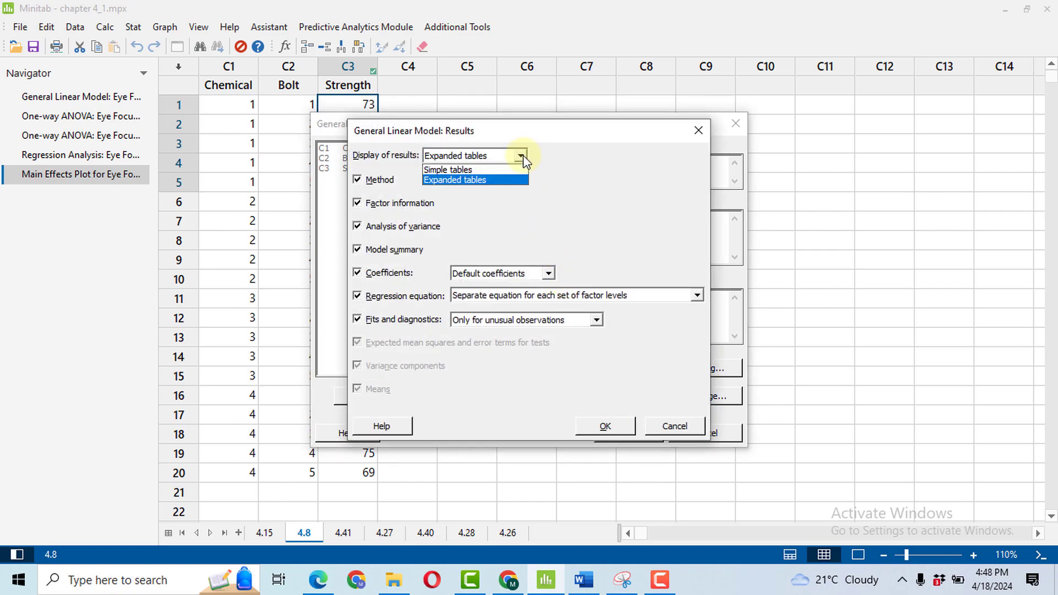
pyautogui.click(468, 180)
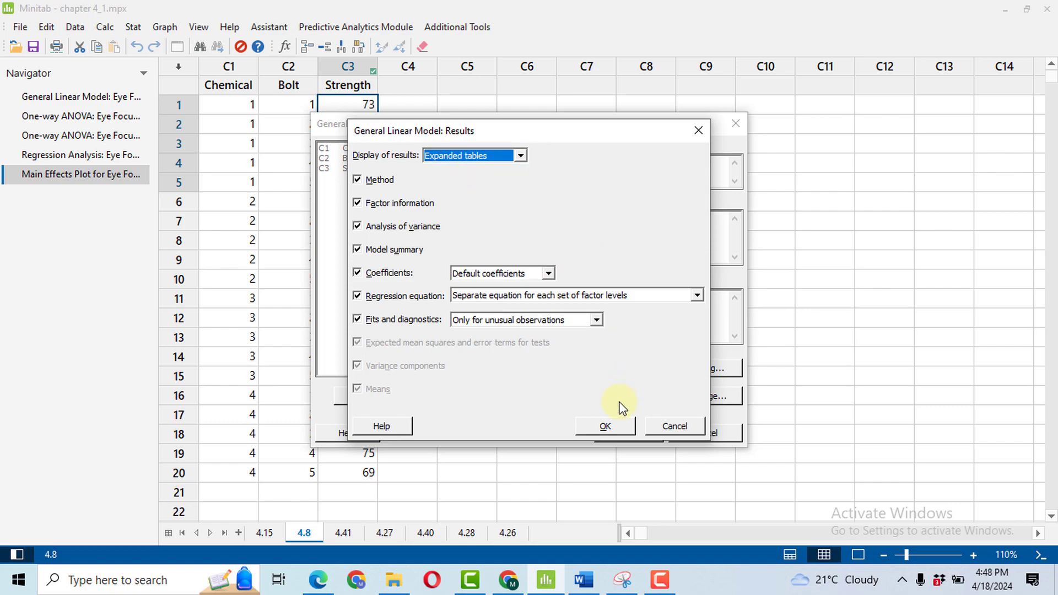
pyautogui.click(617, 425)
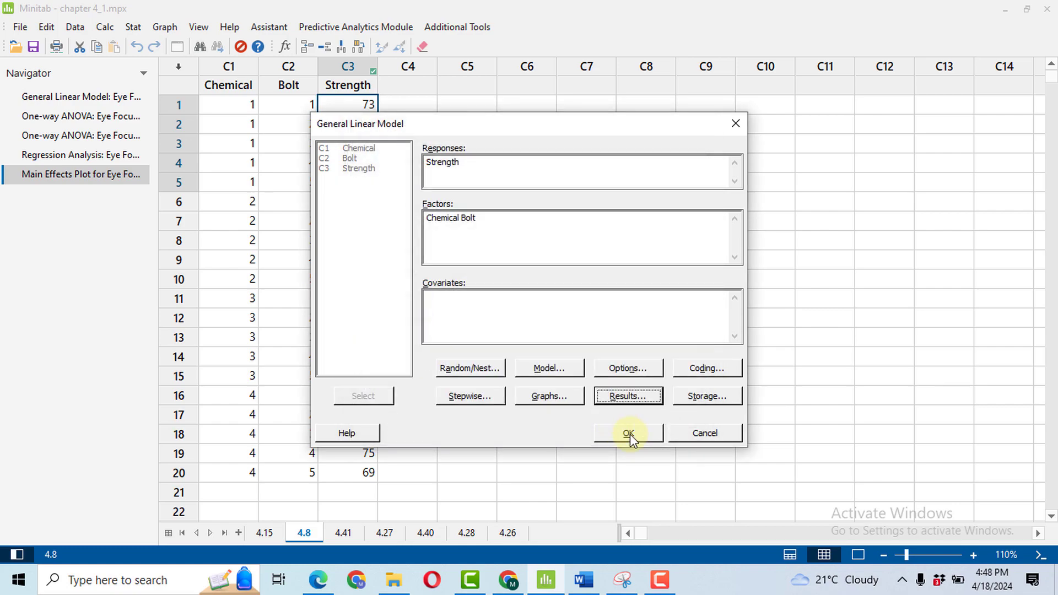
pyautogui.click(629, 433)
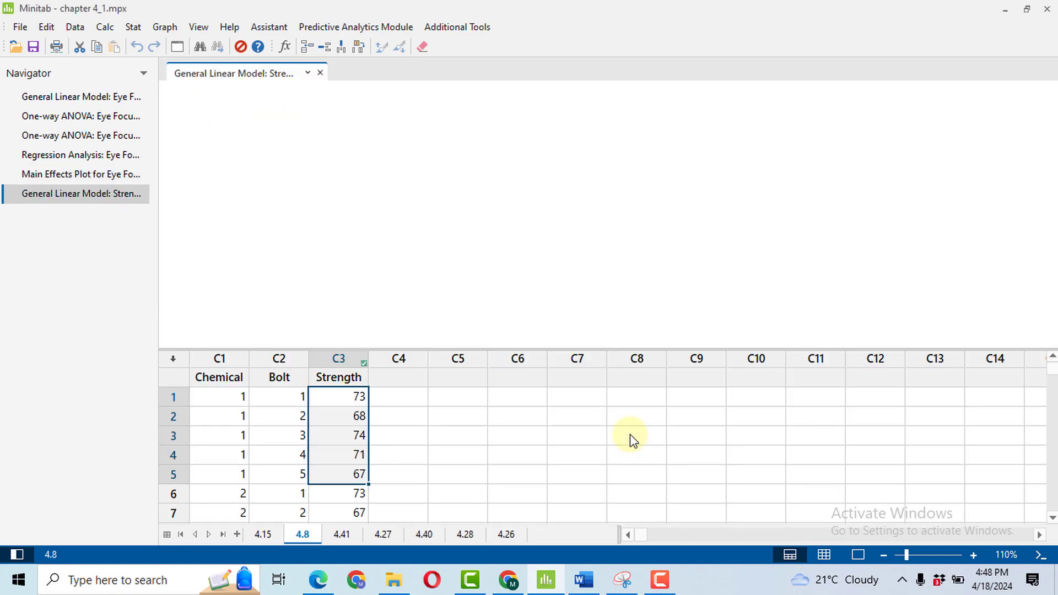
# Show the model output without the worksheet and open the Residual Plots for Strength graph in the graph editor.
pyautogui.click(865, 557)
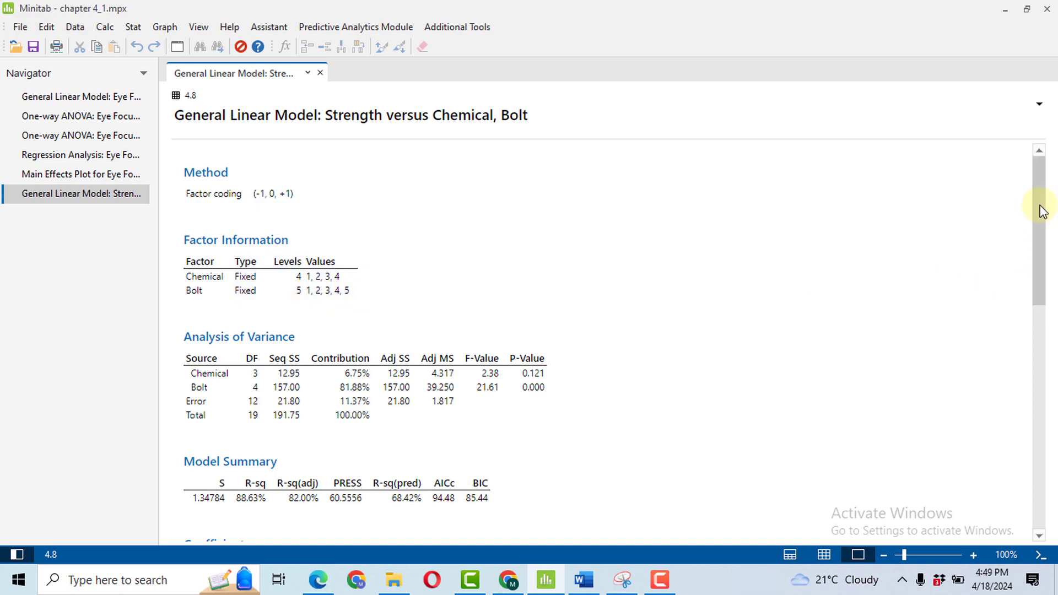
pyautogui.moveTo(1040, 208); pyautogui.dragTo(1040, 472)
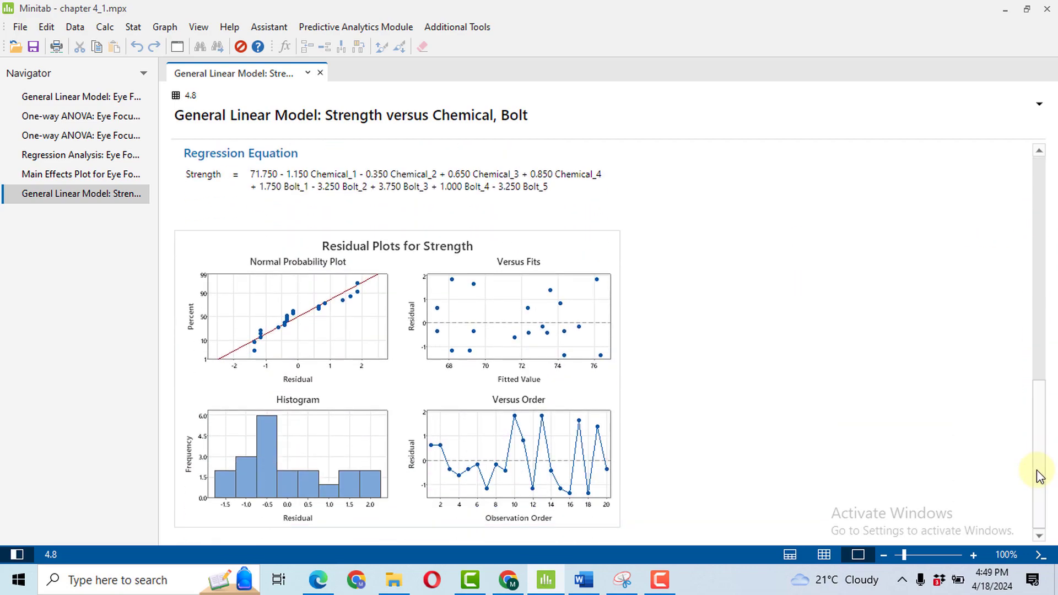
pyautogui.click(505, 250)
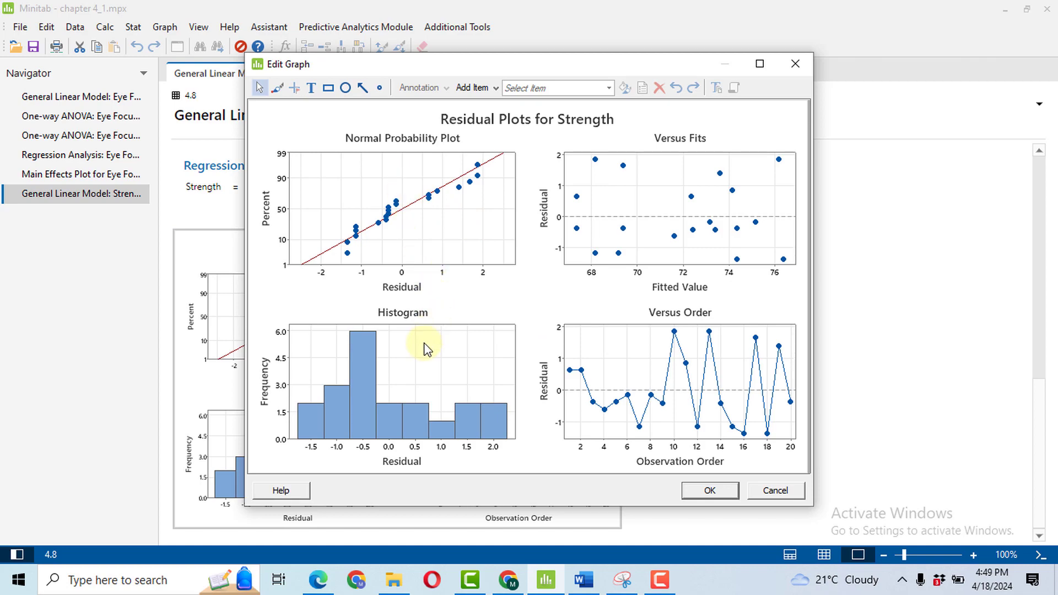
# Examine the Residual Plots for Strength, close the graph editor and review the Analysis of Variance table for Chemical and Bolt.
pyautogui.moveTo(404, 413)
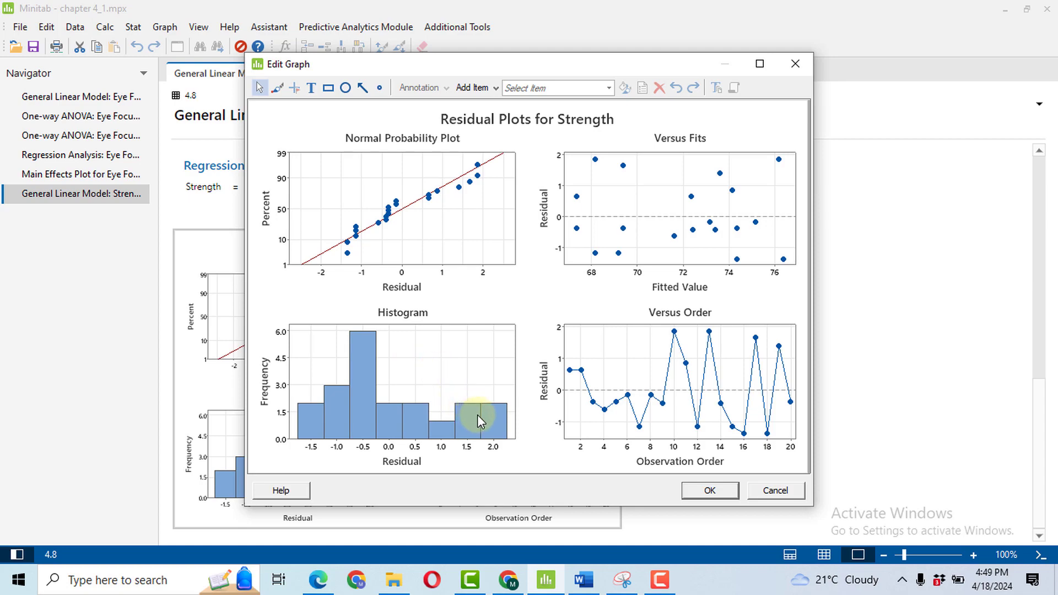
pyautogui.moveTo(506, 433)
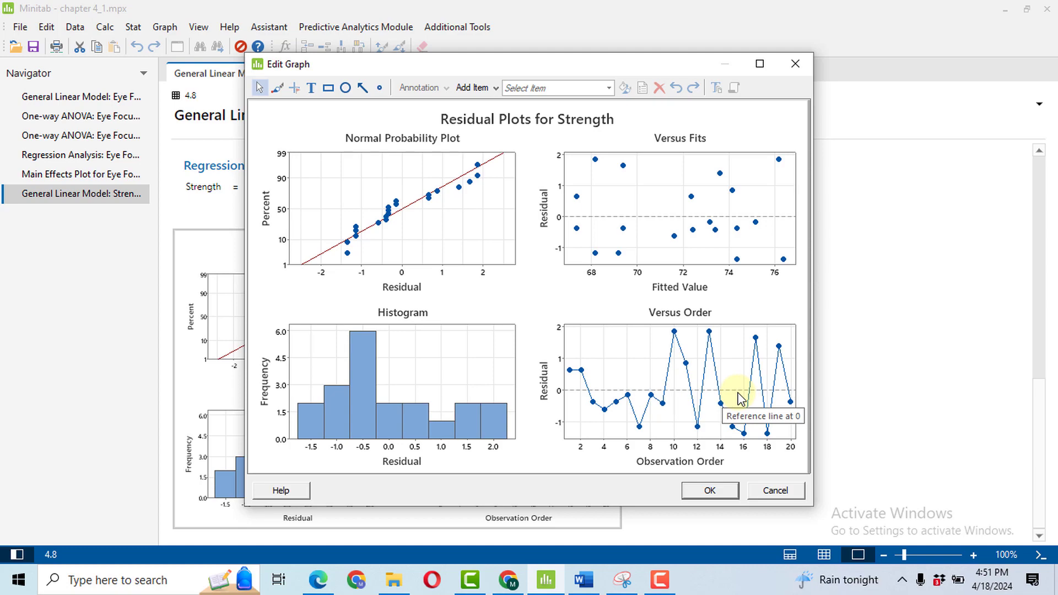
pyautogui.click(707, 491)
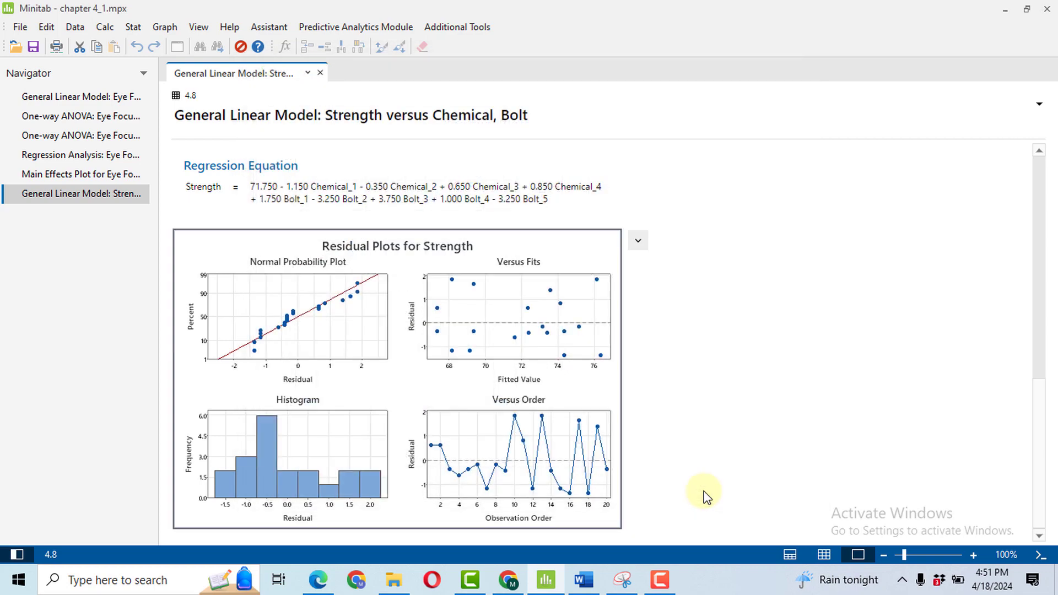
pyautogui.moveTo(1040, 456); pyautogui.dragTo(957, 328)
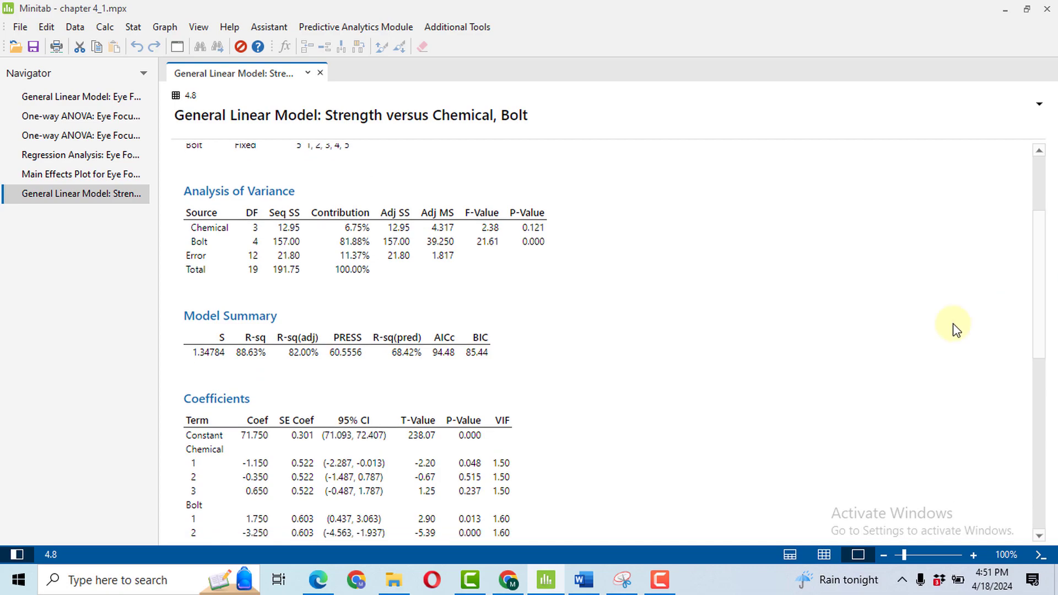
pyautogui.scroll(3, 807, 364)
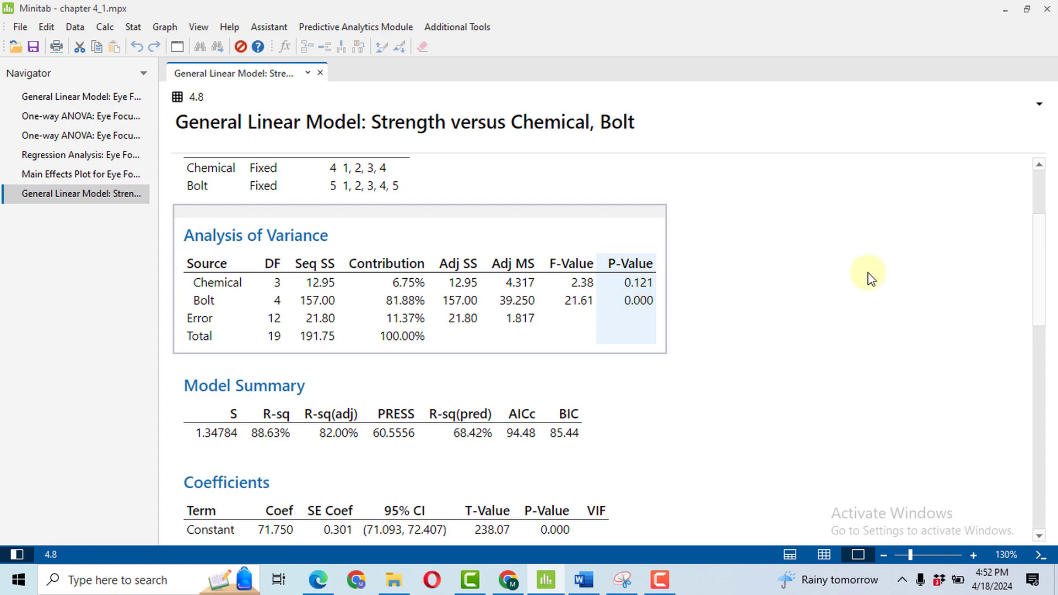
pyautogui.moveTo(1035, 284)
pyautogui.mouseDown()
pyautogui.moveTo(1030, 269)
pyautogui.moveTo(1035, 277)
pyautogui.mouseUp()
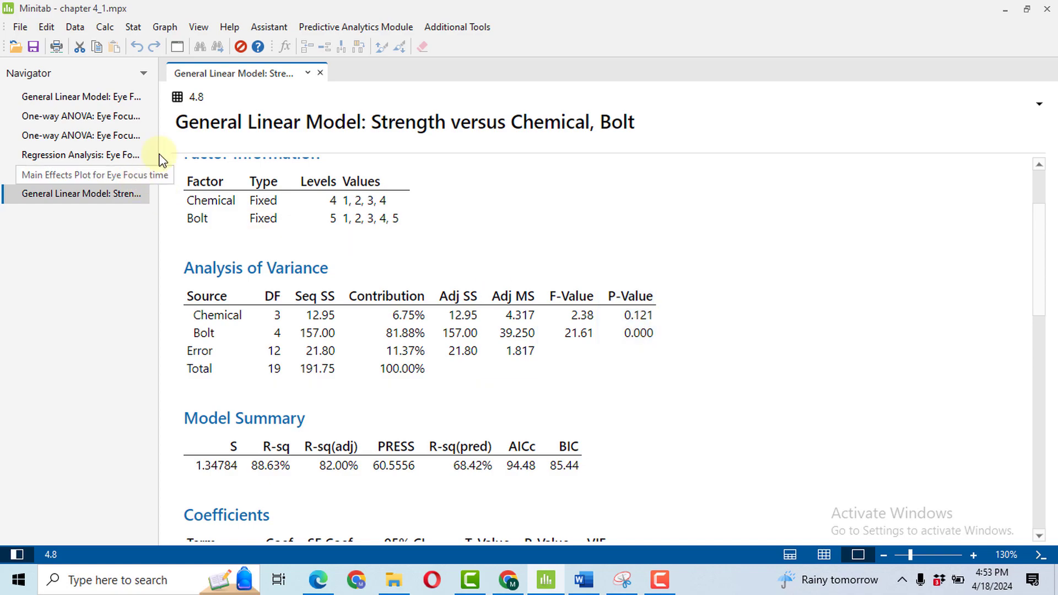
# Create an ANOVA main effects plot with Strength as the response and Chemical and Bolt as the factors.
pyautogui.click(139, 28)
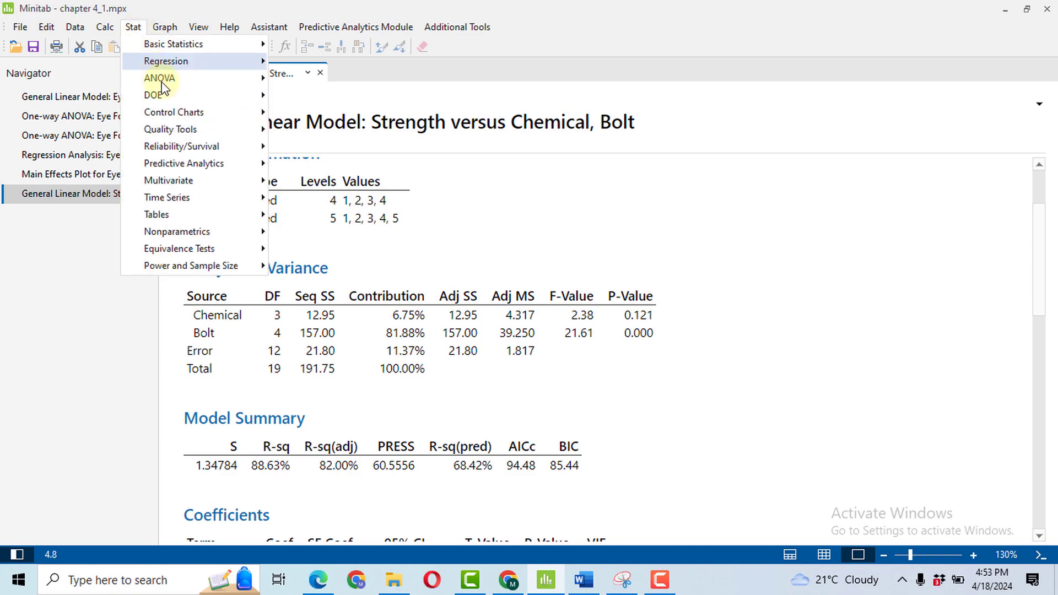
pyautogui.moveTo(223, 79)
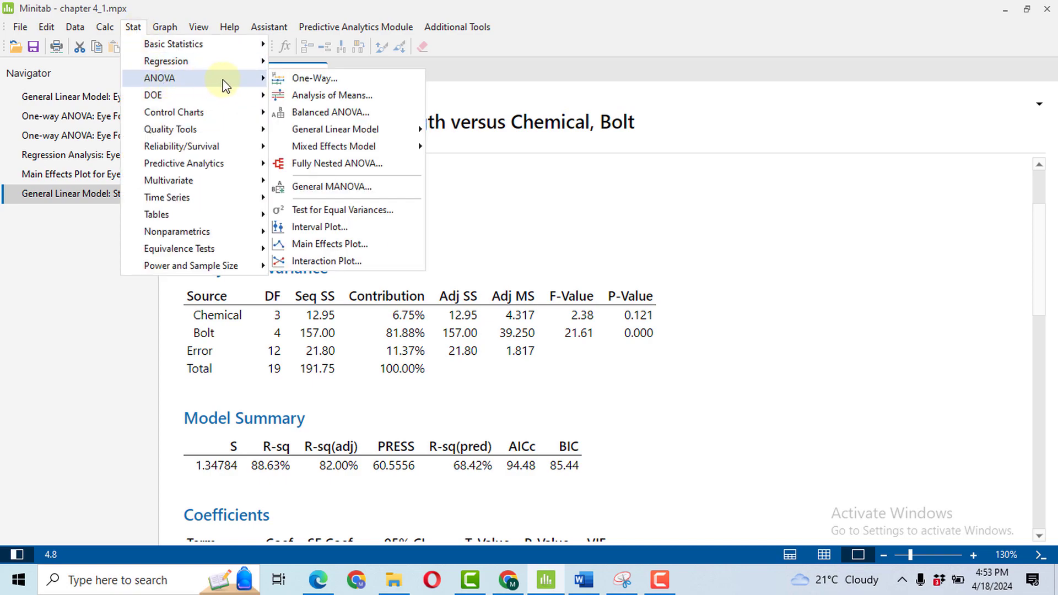
pyautogui.click(345, 243)
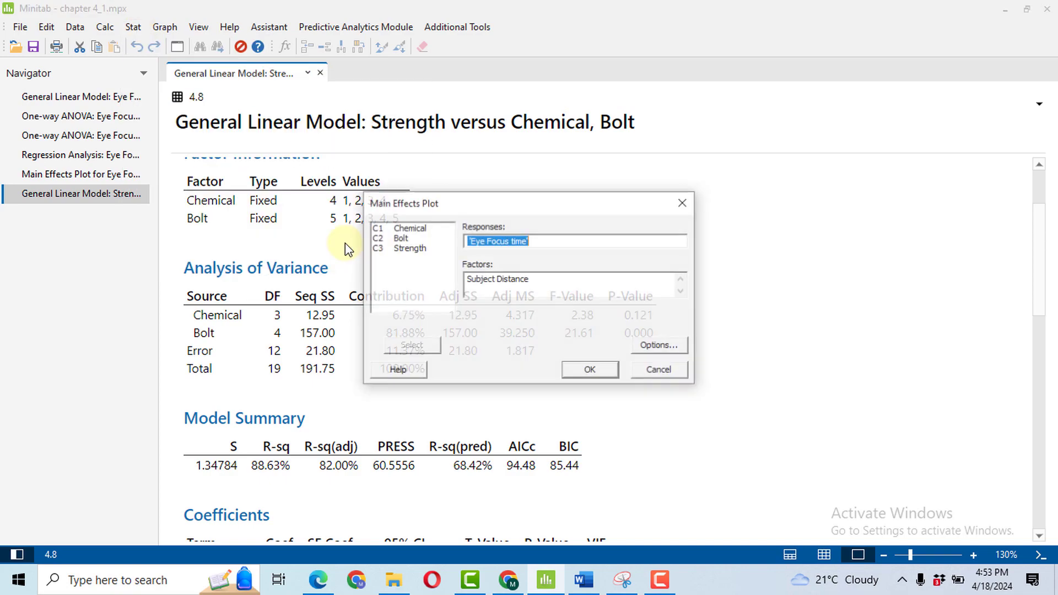
pyautogui.doubleClick(410, 248)
pyautogui.click(544, 281)
pyautogui.press('BackSpace')
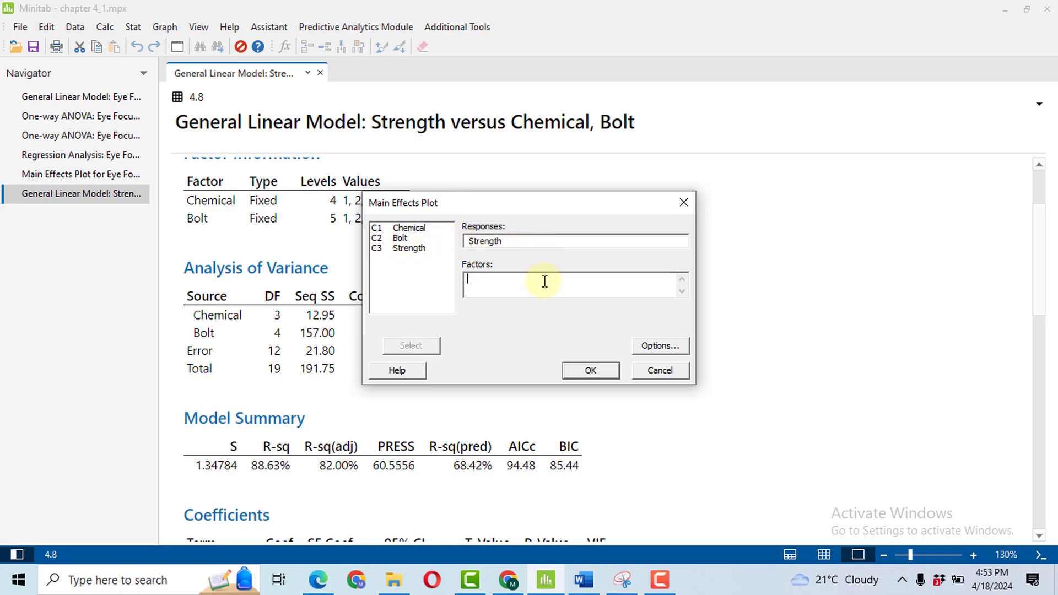
pyautogui.doubleClick(406, 228)
pyautogui.doubleClick(399, 237)
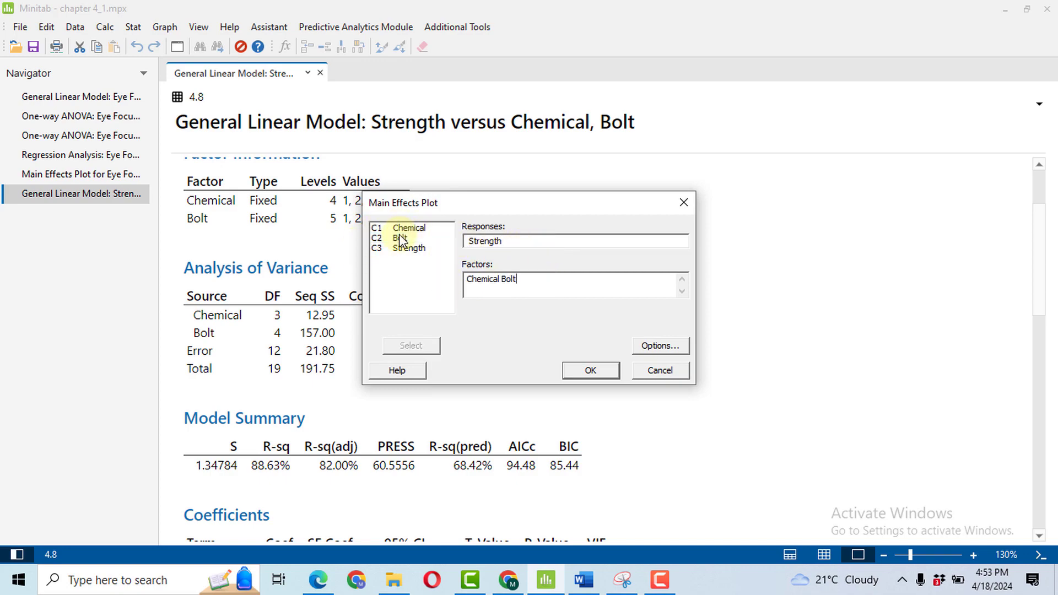
pyautogui.click(605, 373)
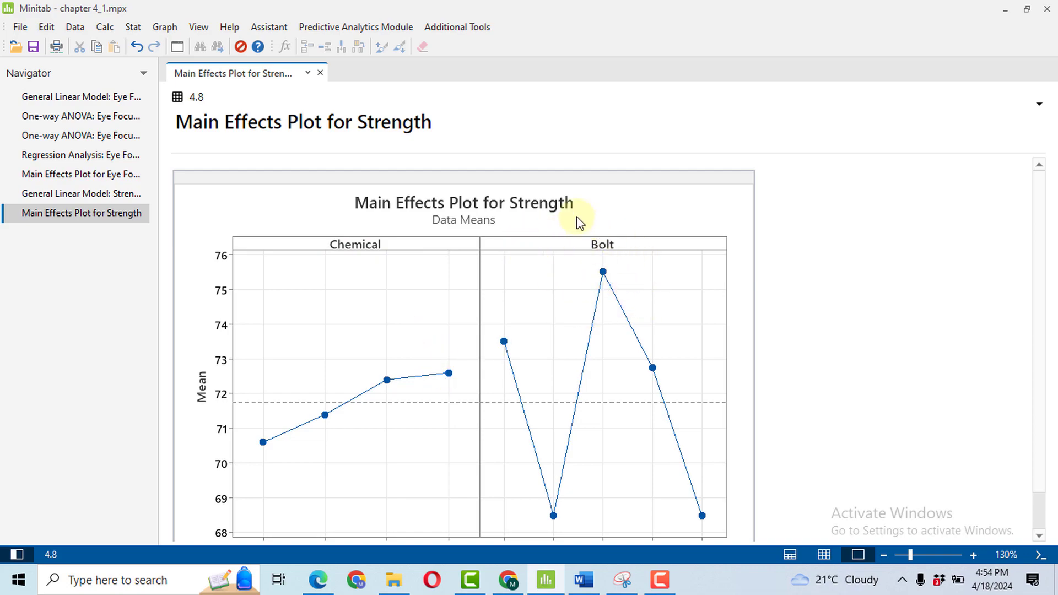
# Generate factorial plots from the general linear model for Strength with Chemical and Bolt included and only model terms displayed.
pyautogui.click(132, 28)
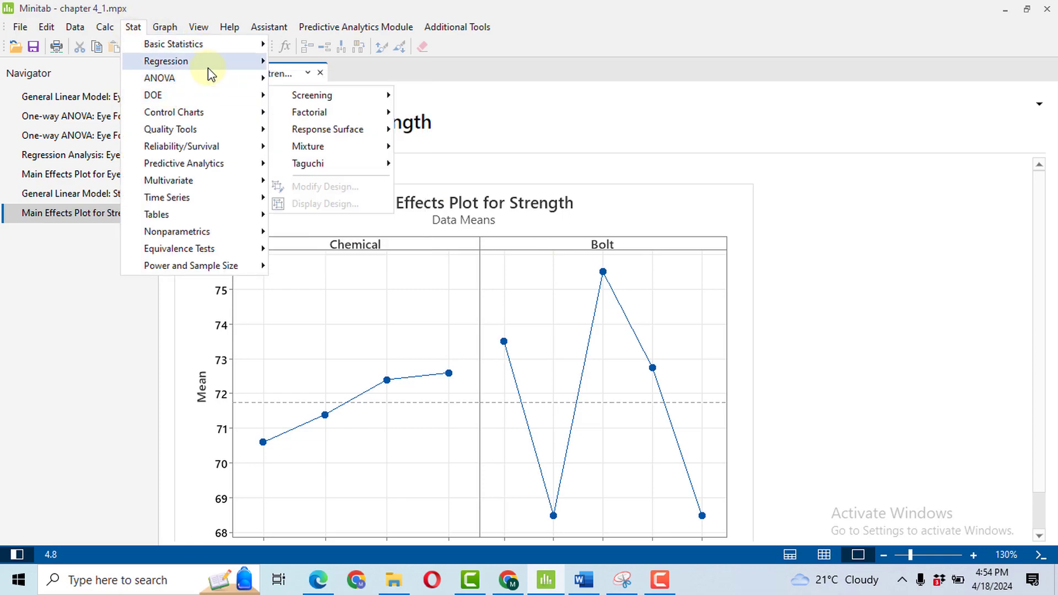
pyautogui.moveTo(418, 132)
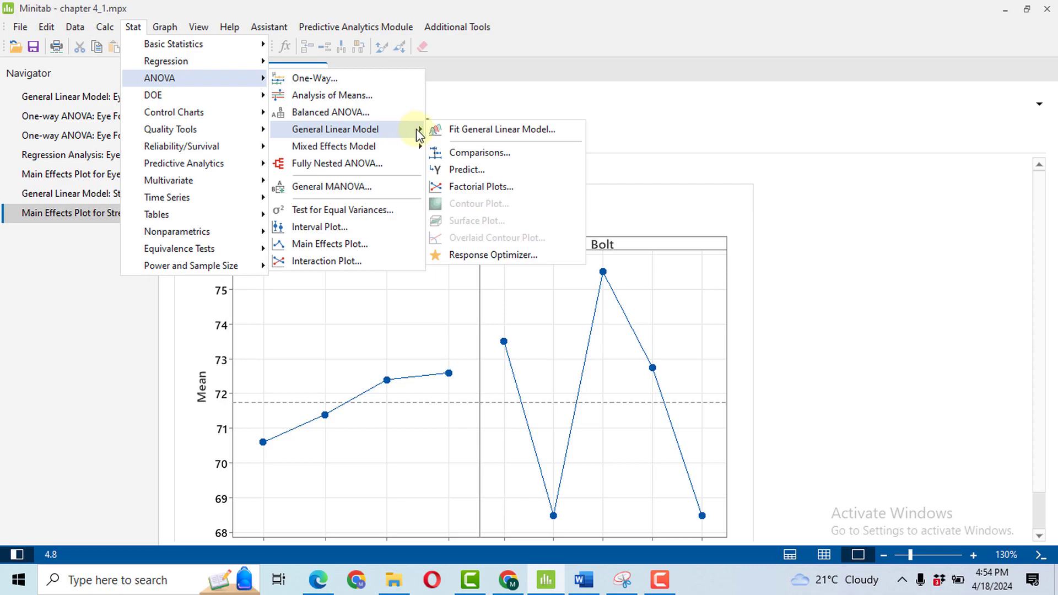
pyautogui.click(493, 187)
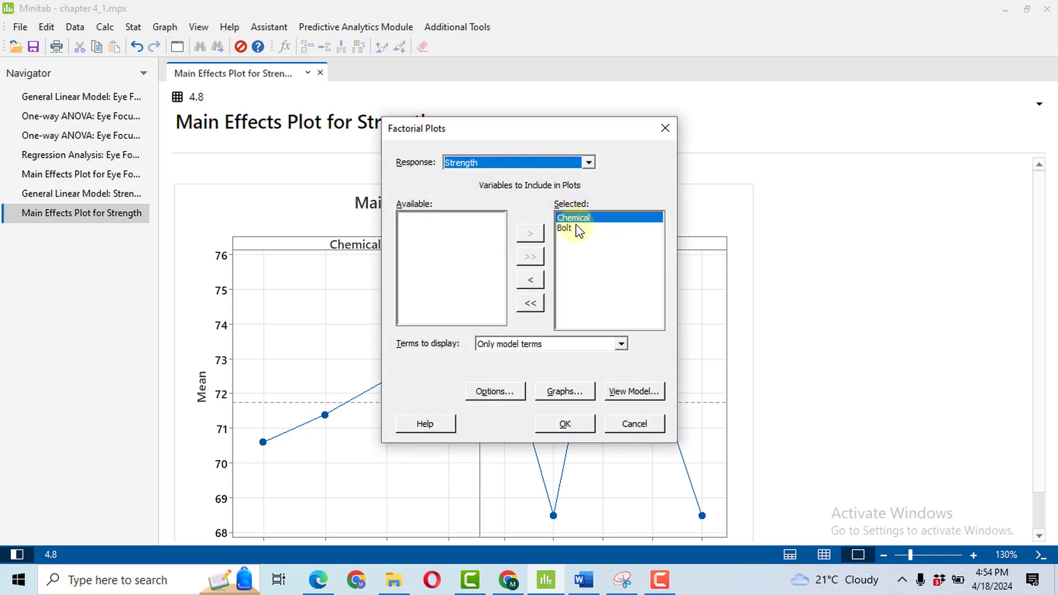
pyautogui.click(568, 427)
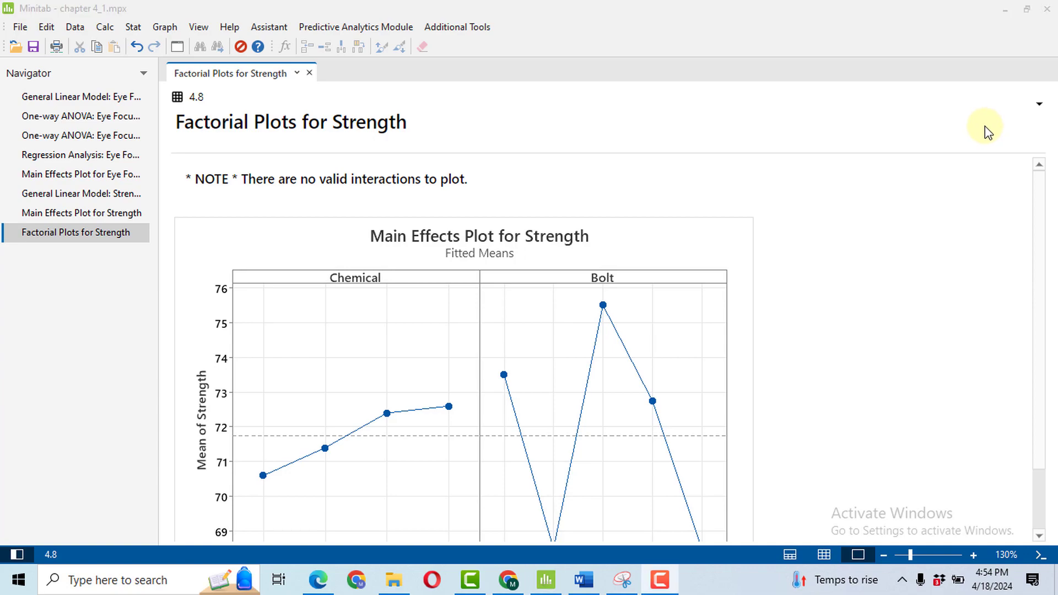
# Start the general linear model's Response Optimizer, set the Strength goal to Maximize and accept the setup with lower 67 and target 78.
pyautogui.click(132, 28)
pyautogui.moveTo(217, 80)
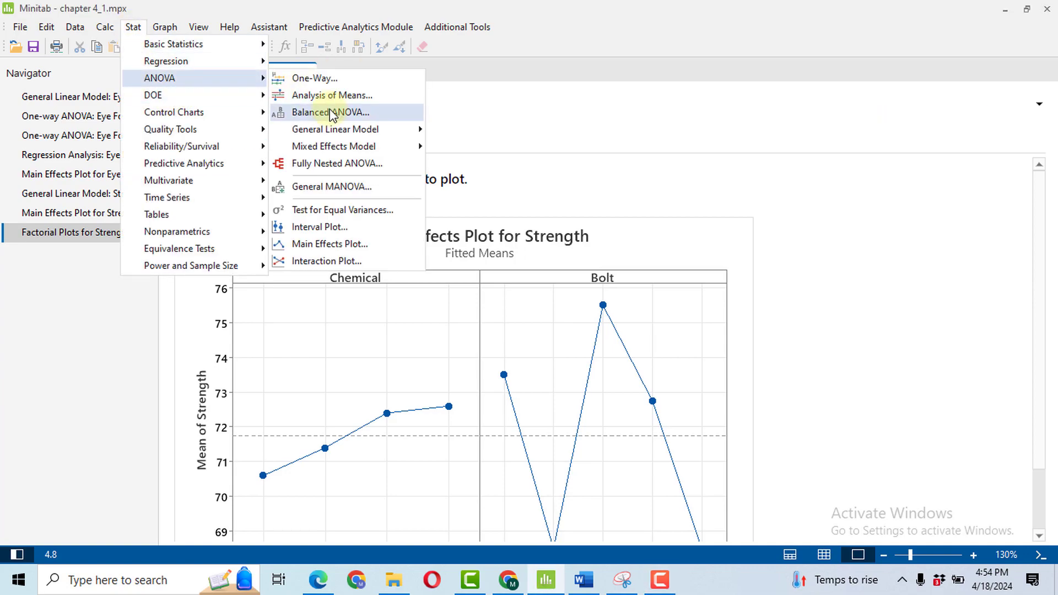
pyautogui.moveTo(401, 132)
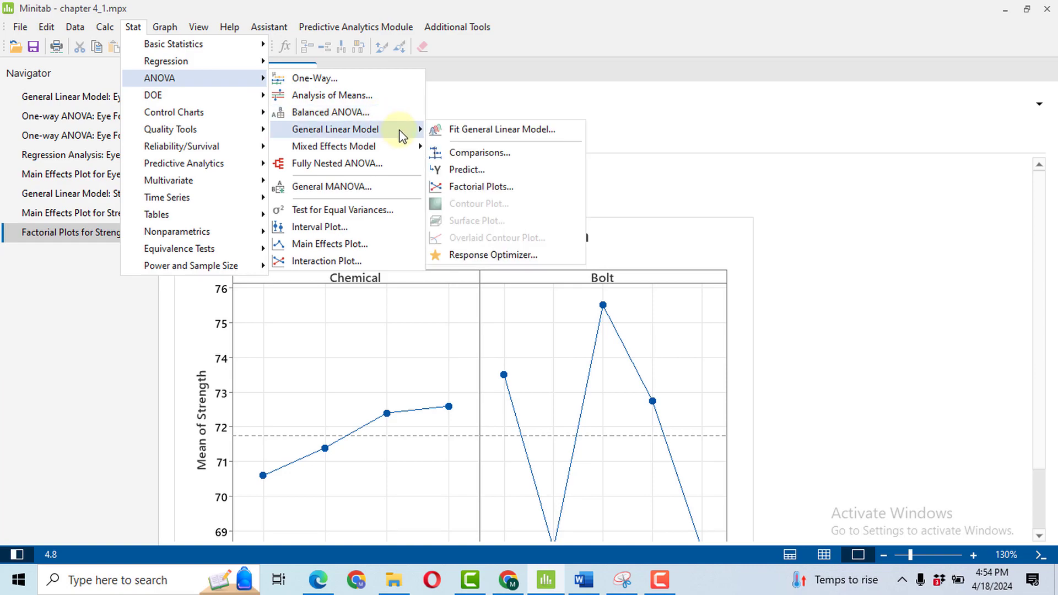
pyautogui.click(487, 259)
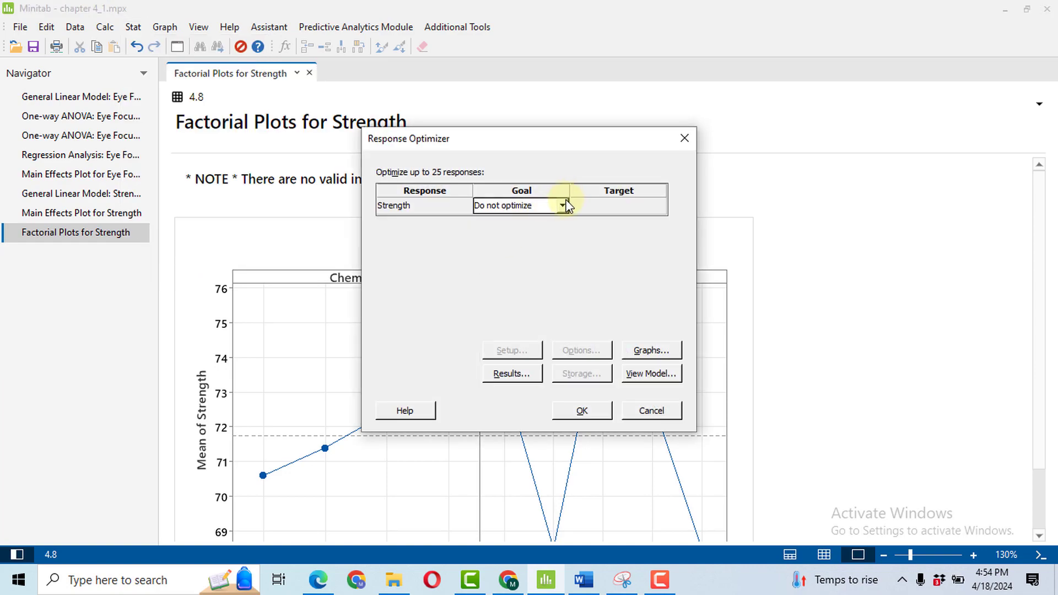
pyautogui.click(562, 205)
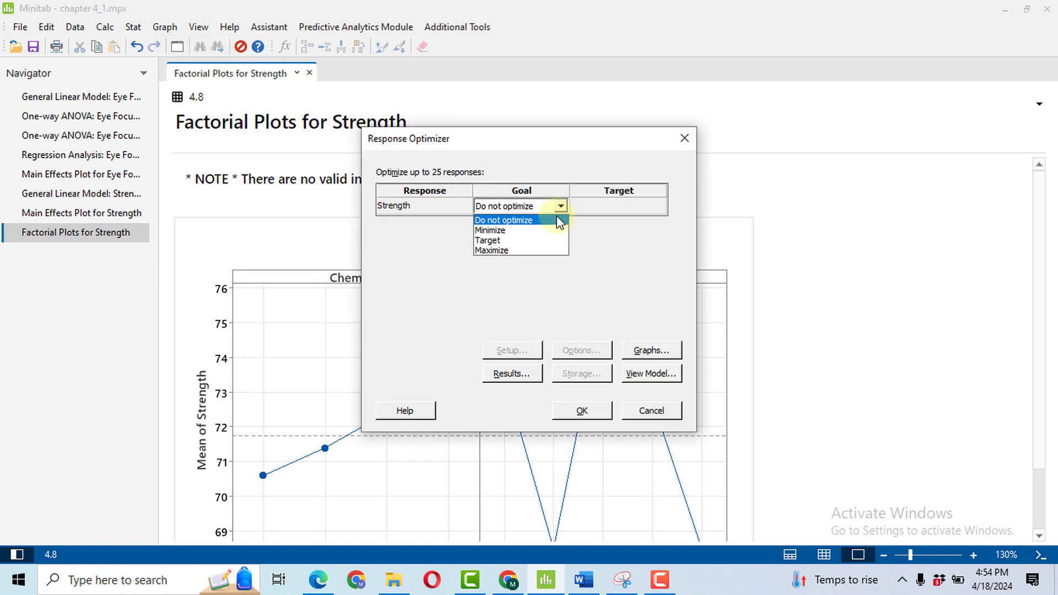
pyautogui.click(510, 252)
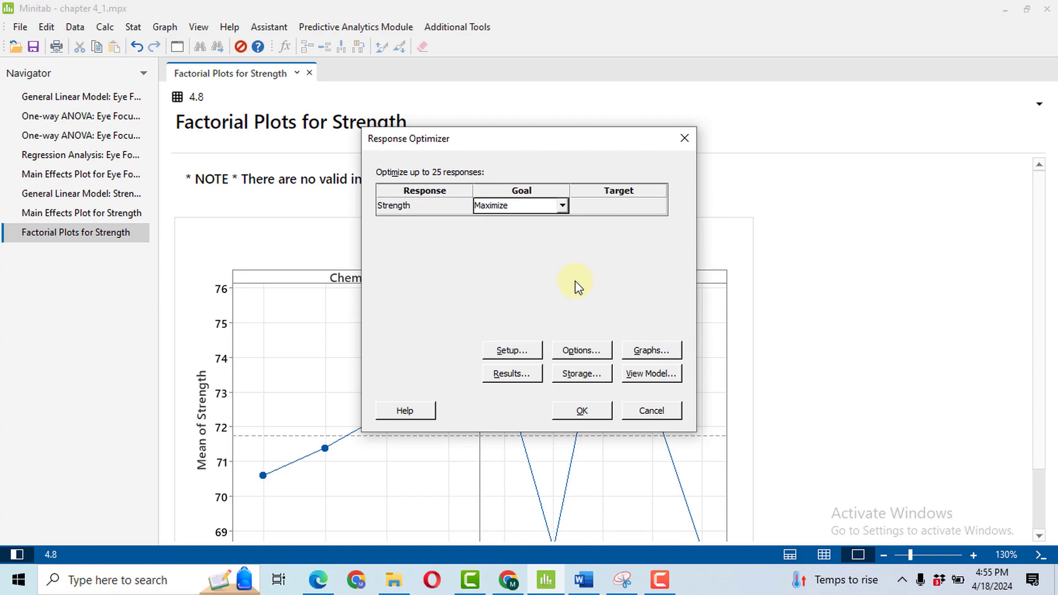
pyautogui.click(521, 356)
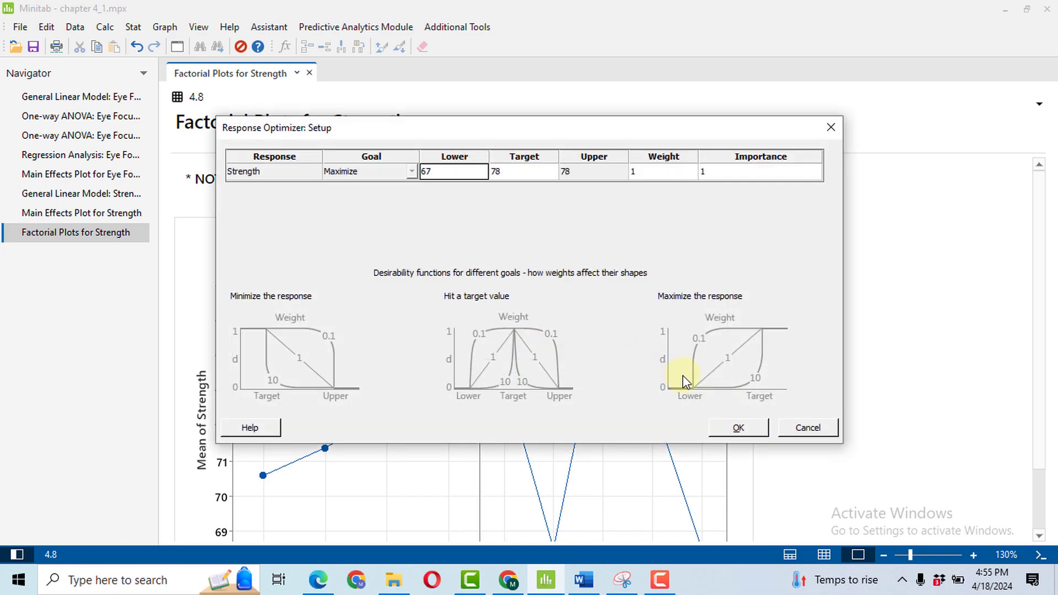
pyautogui.click(755, 431)
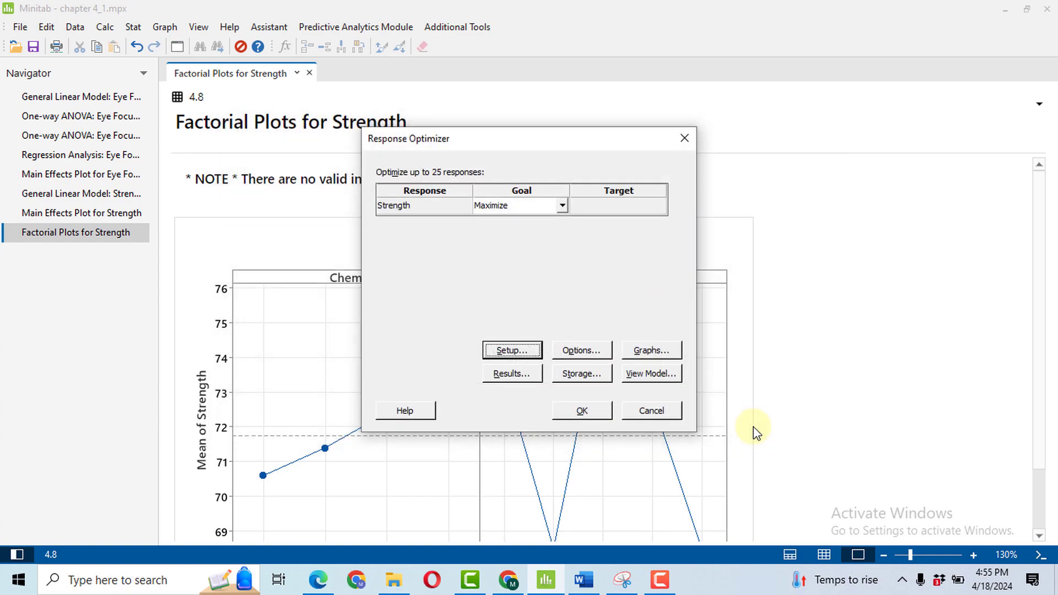
# Set the optimizer constraints to Constrain to region for Chemical from 1 to 4 and Bolt from 1 to 5.
pyautogui.click(593, 355)
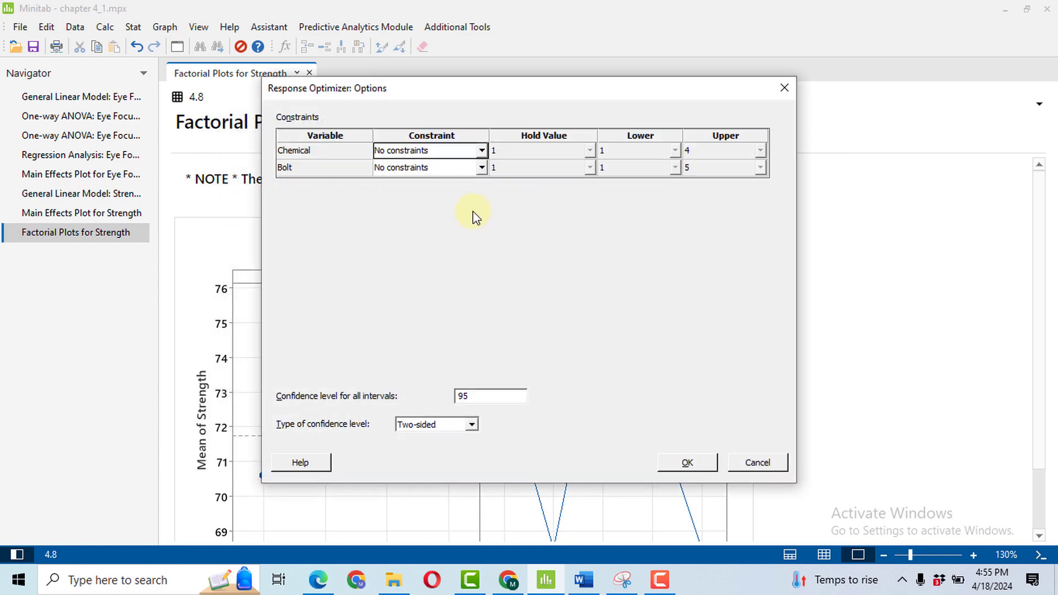
pyautogui.click(482, 150)
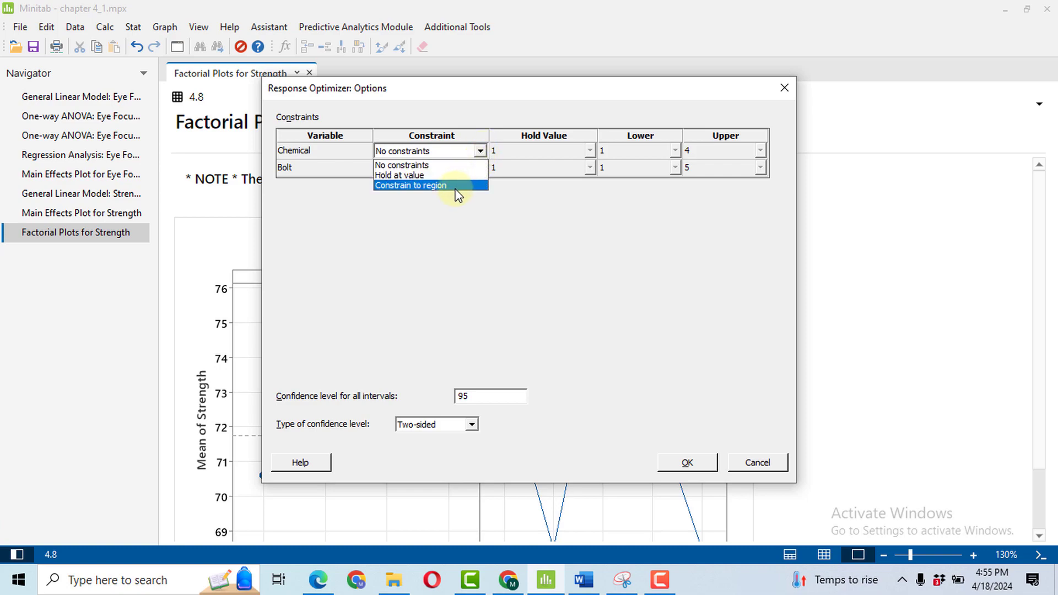
pyautogui.click(456, 187)
pyautogui.click(479, 168)
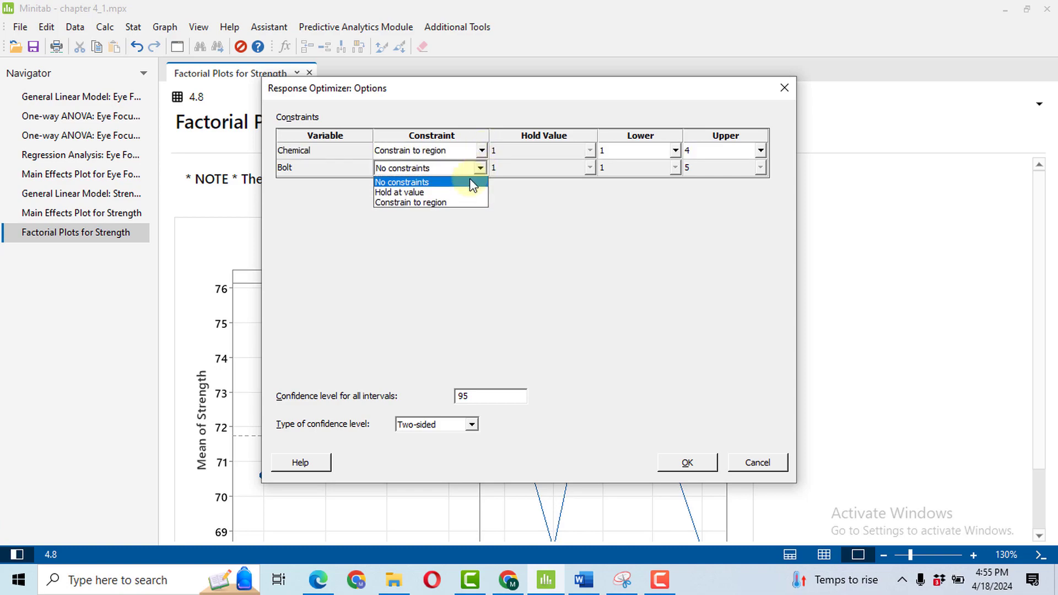
pyautogui.click(434, 203)
pyautogui.click(686, 462)
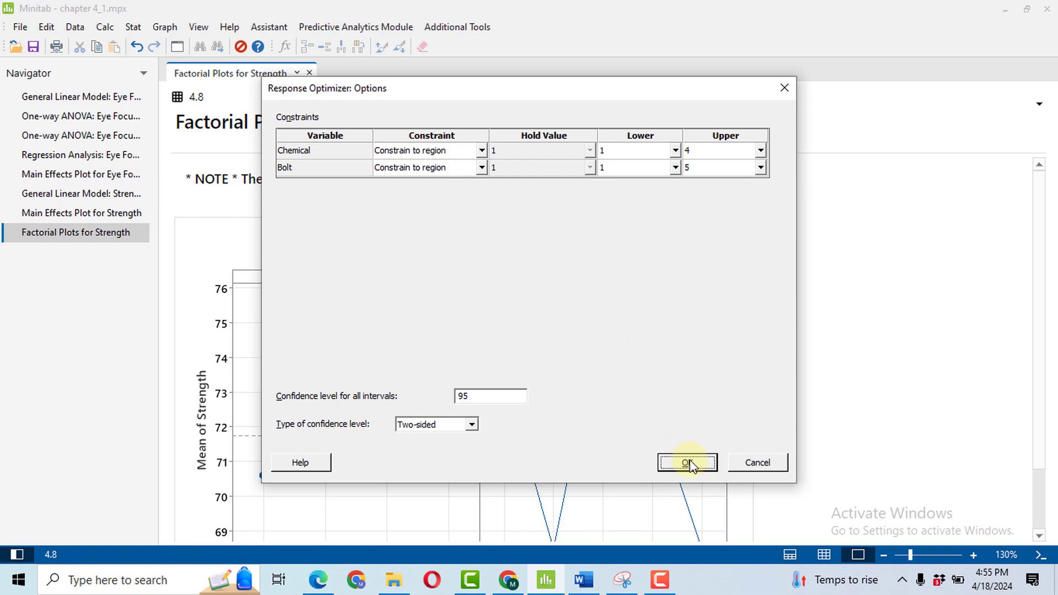
# Run the response optimization with the optimization plot included and review the solution, Multiple Response Prediction and plot.
pyautogui.click(649, 353)
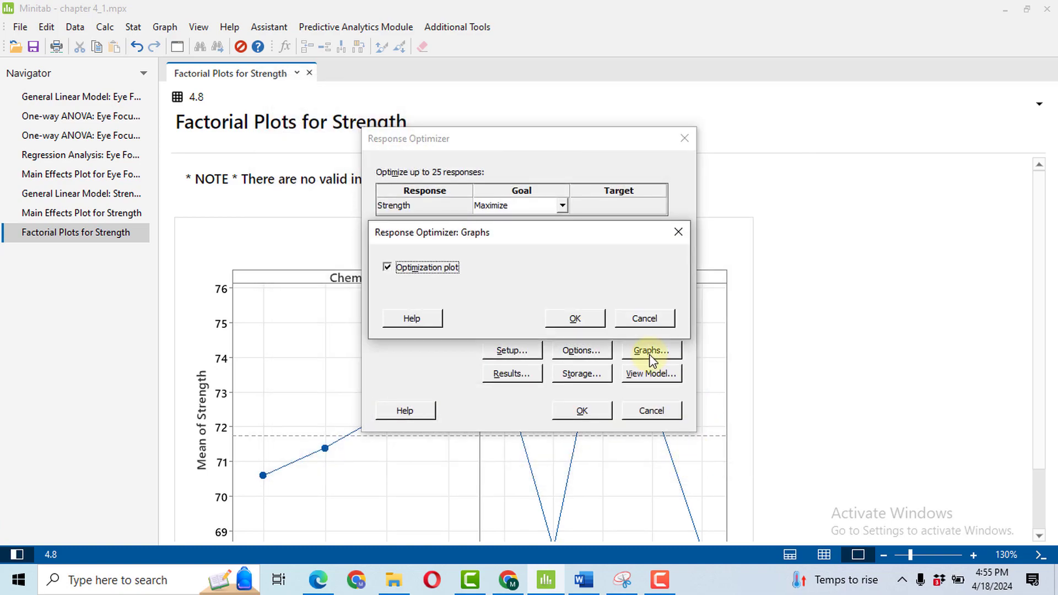
pyautogui.click(575, 317)
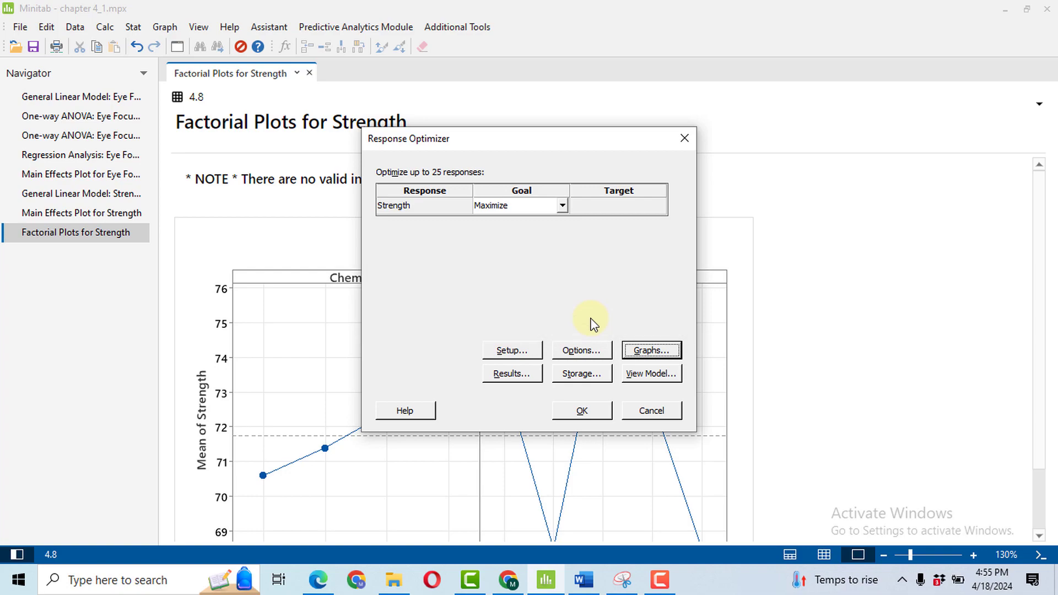
pyautogui.click(594, 411)
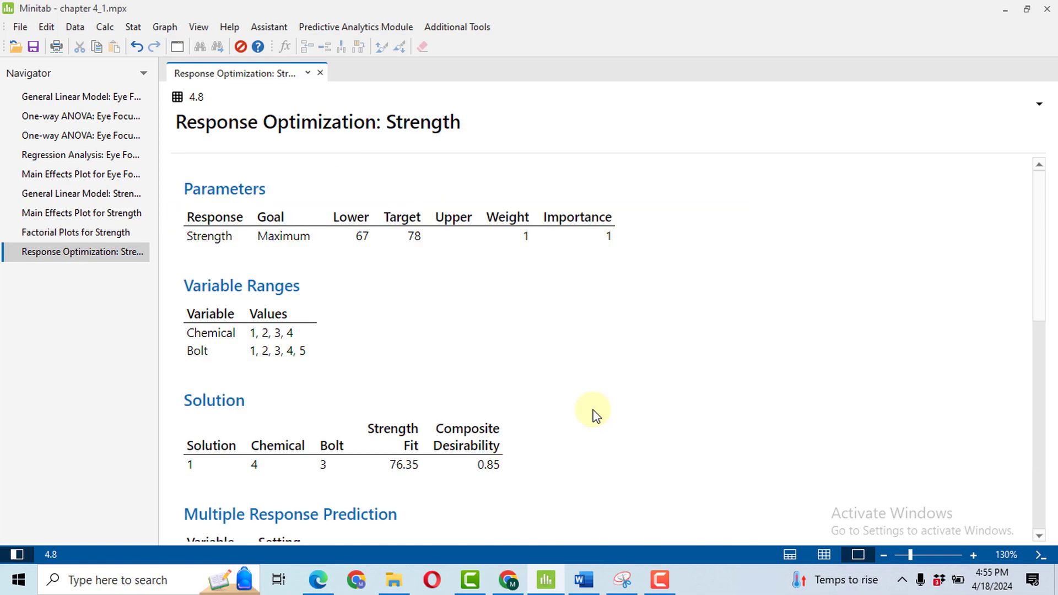
pyautogui.scroll(-3, 981, 135)
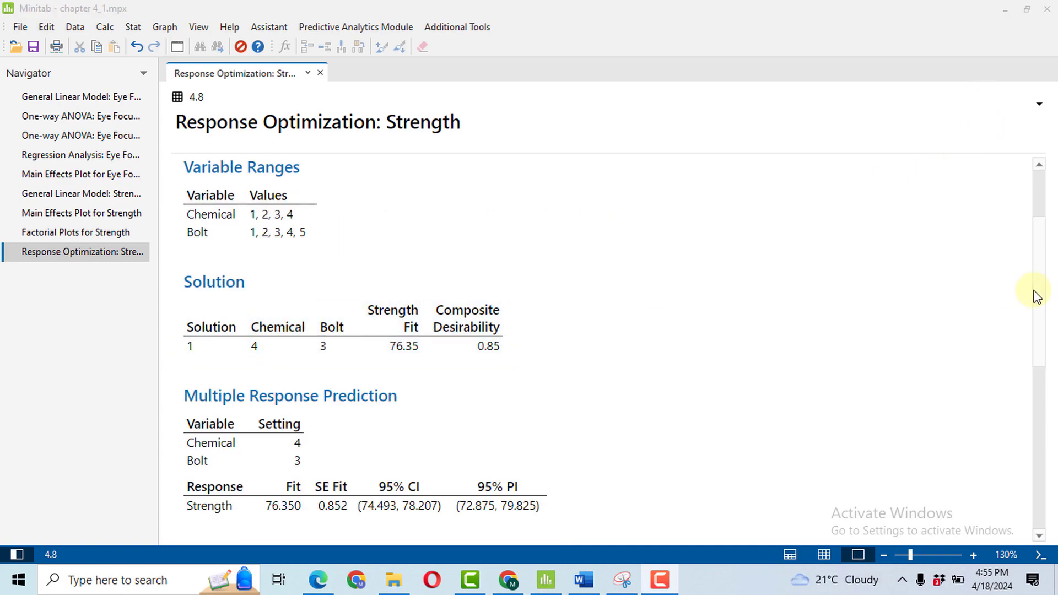
pyautogui.moveTo(1041, 274); pyautogui.dragTo(1049, 351)
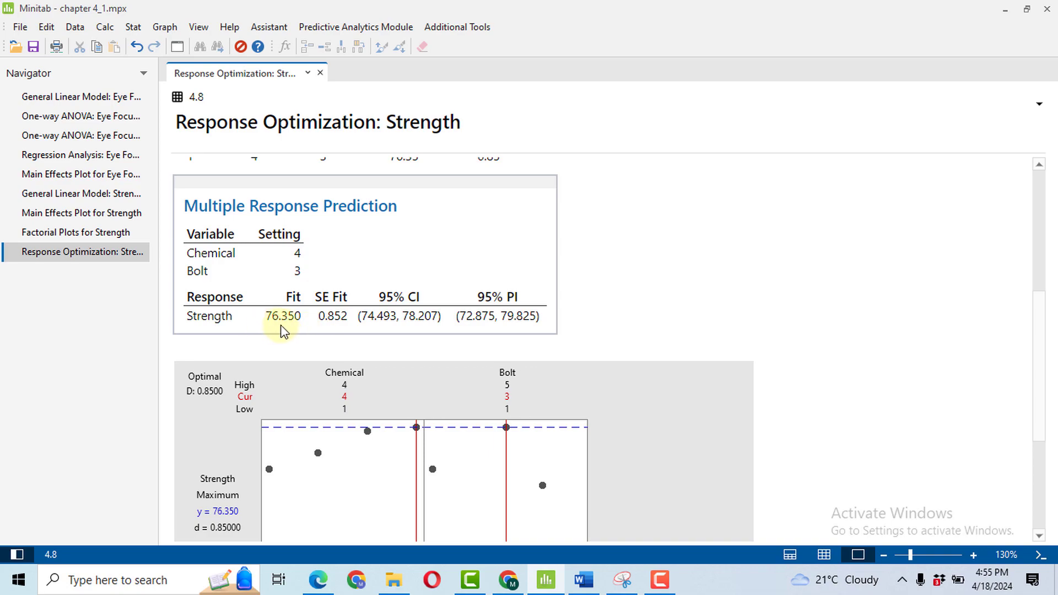
pyautogui.moveTo(1039, 342); pyautogui.dragTo(1042, 397)
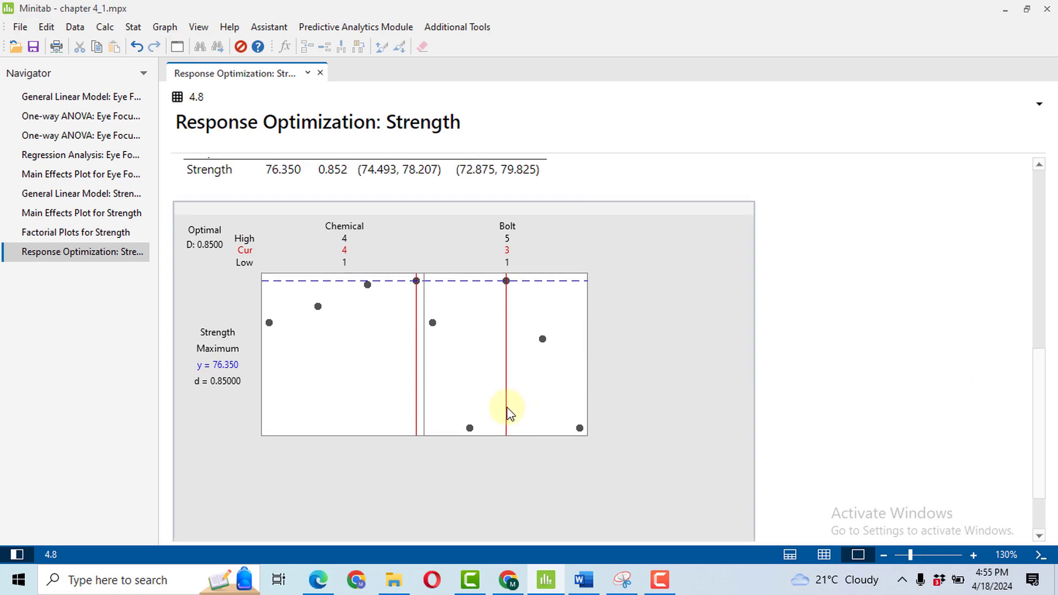